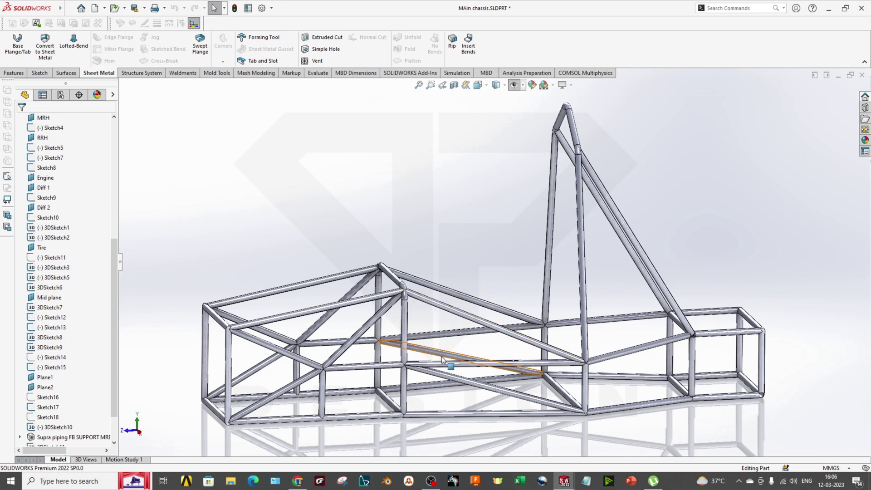
Examine the chassis's front section and the short horizontal side tube running from the front brace junction to the next upright.
middle_drag(443, 359, 535, 363)
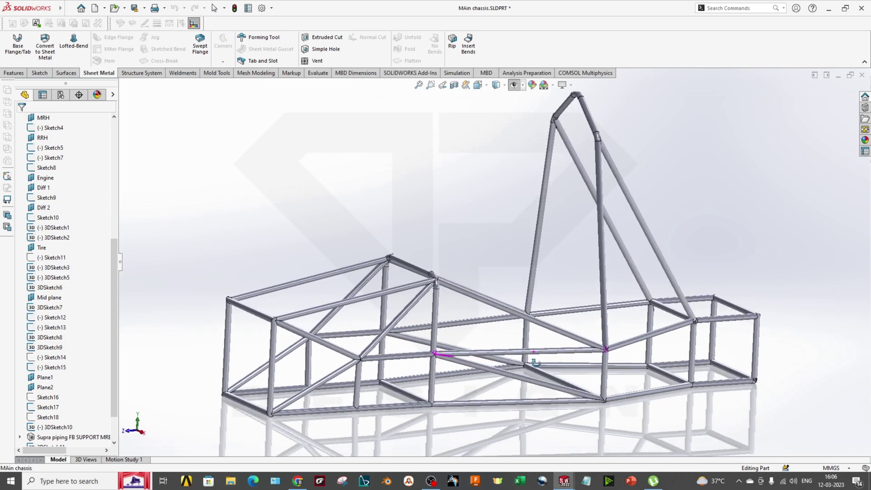
middle_drag(477, 361, 439, 371)
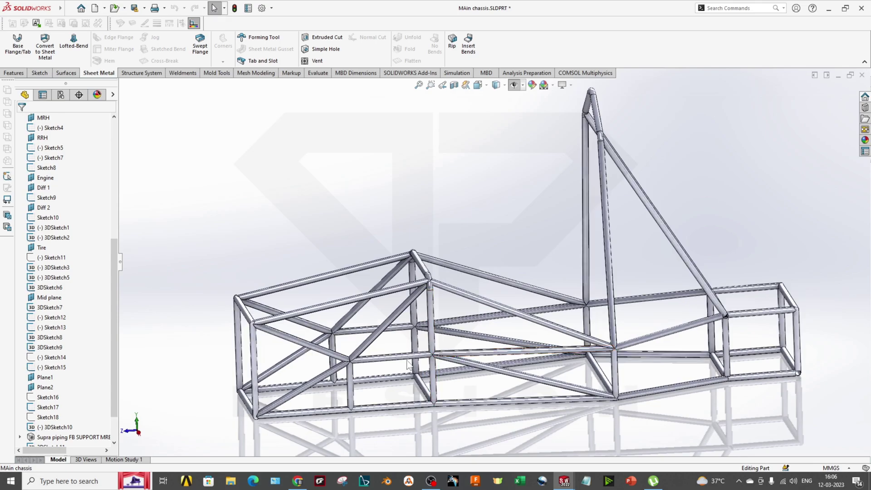
scroll(394, 365, down, 5)
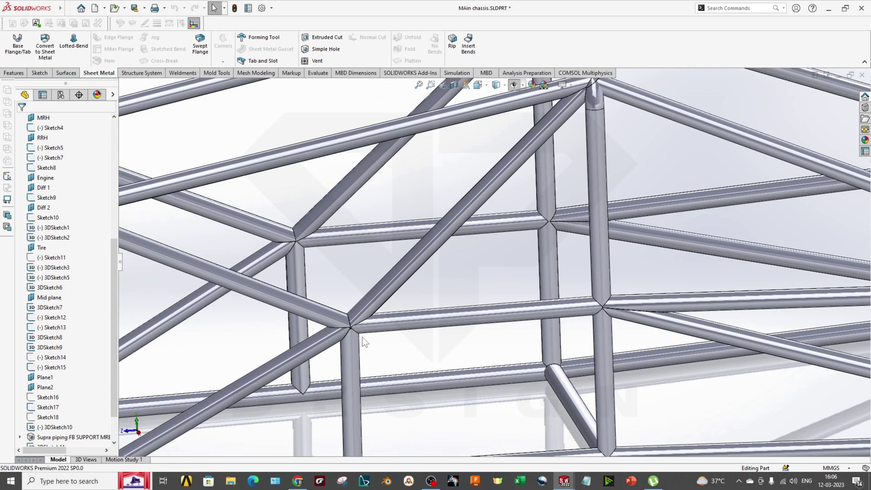
click(435, 321)
scroll(426, 364, up, 2)
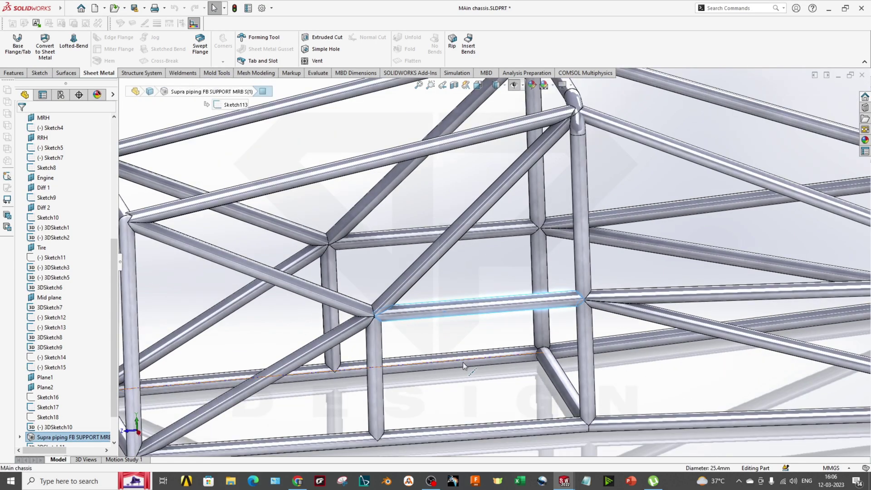
scroll(463, 362, up, 3)
scroll(454, 345, up, 4)
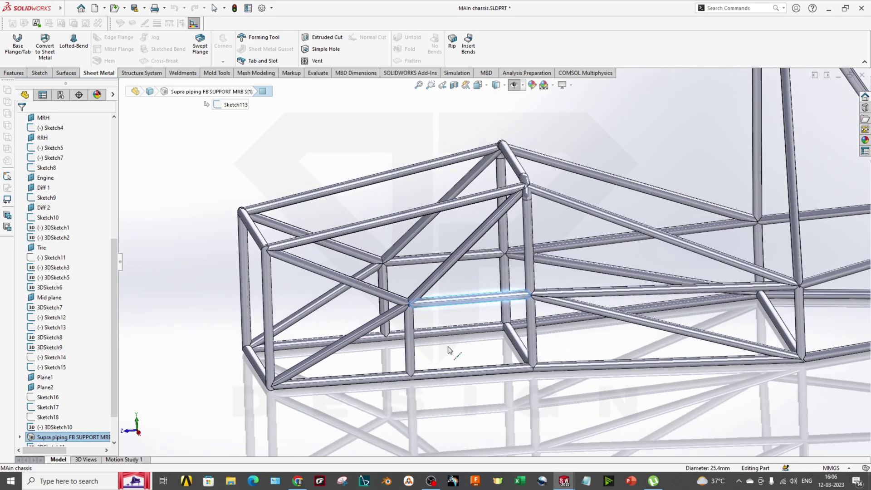
scroll(448, 317, down, 2)
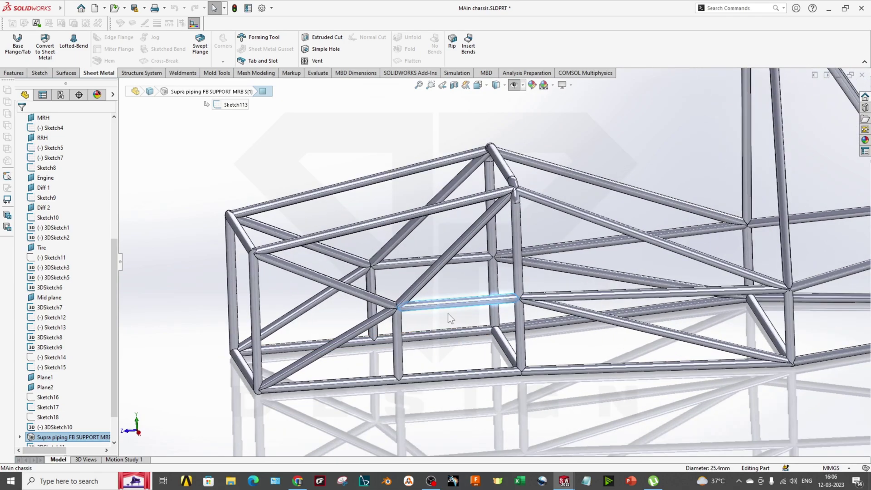
middle_drag(447, 313, 441, 352)
scroll(446, 344, down, 3)
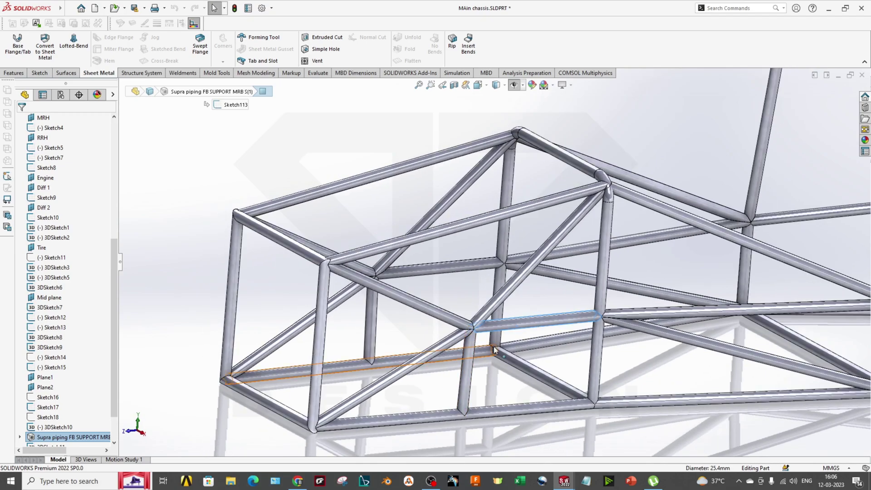
scroll(450, 338, down, 5)
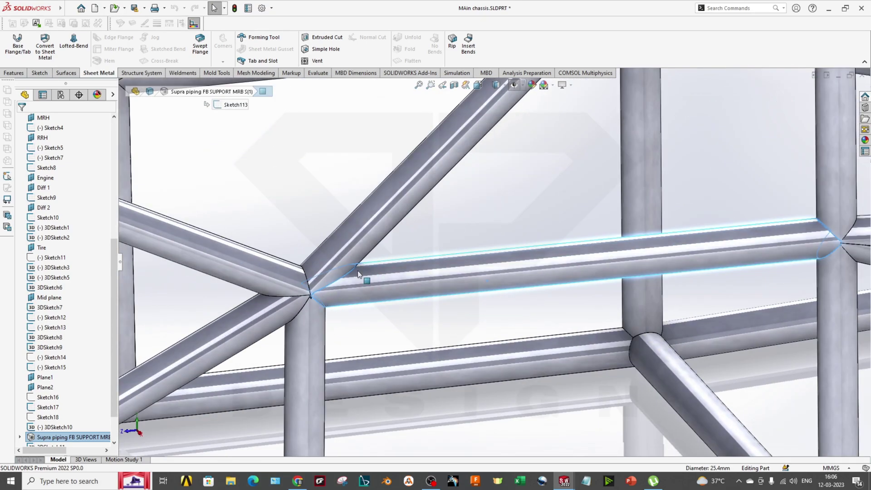
scroll(401, 334, up, 3)
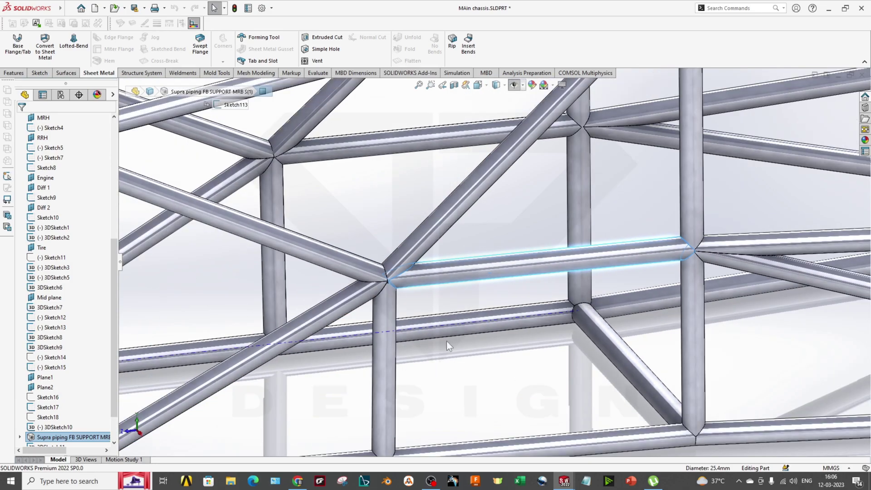
scroll(456, 345, up, 3)
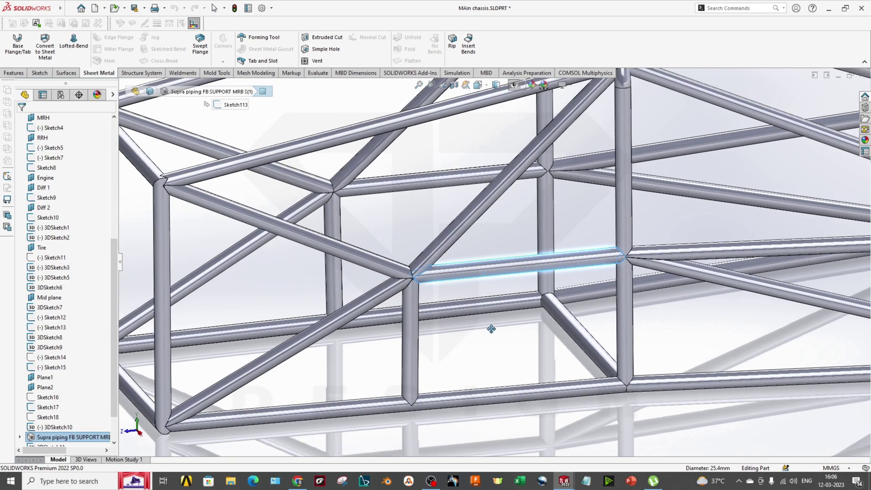
scroll(482, 313, up, 3)
scroll(480, 305, down, 2)
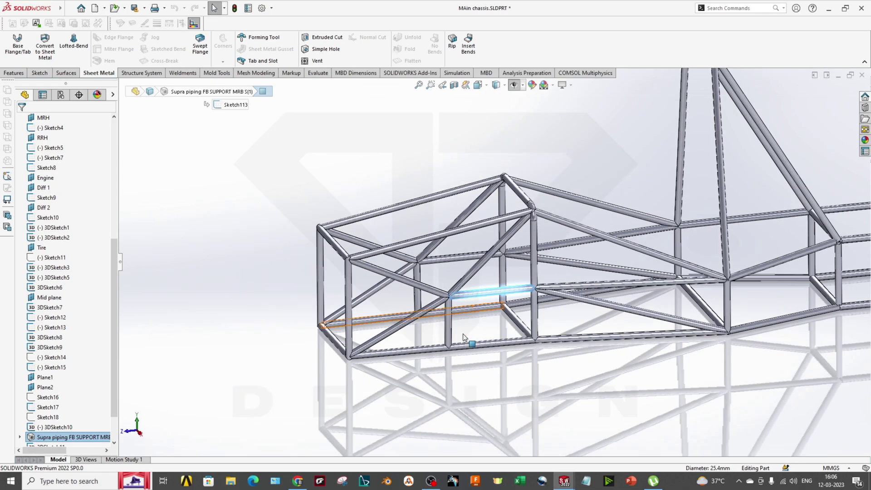
middle_drag(480, 305, 468, 336)
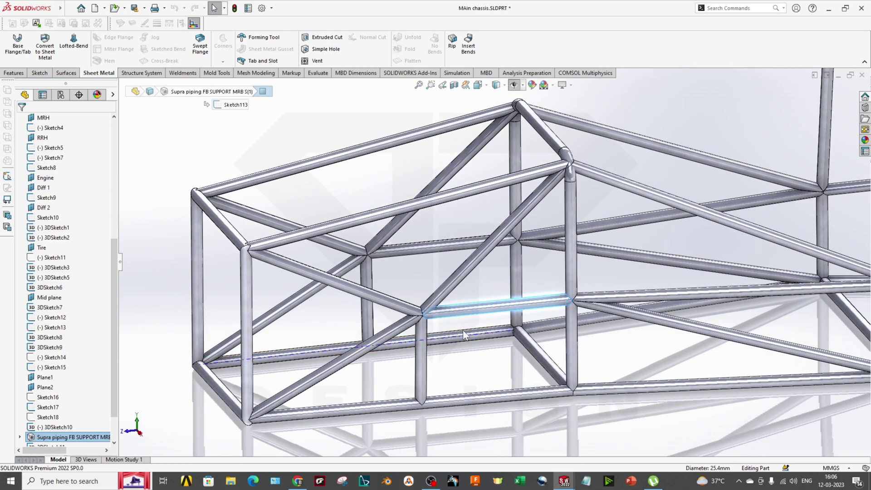
click(465, 324)
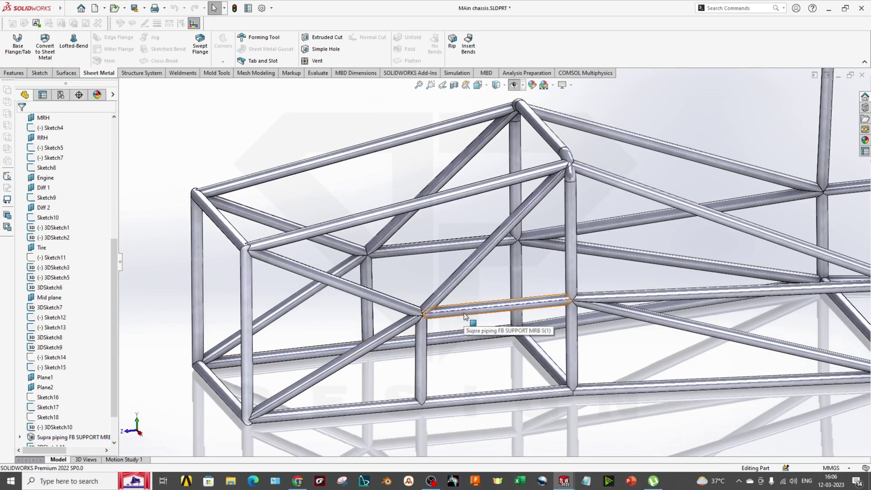
click(464, 313)
key(f)
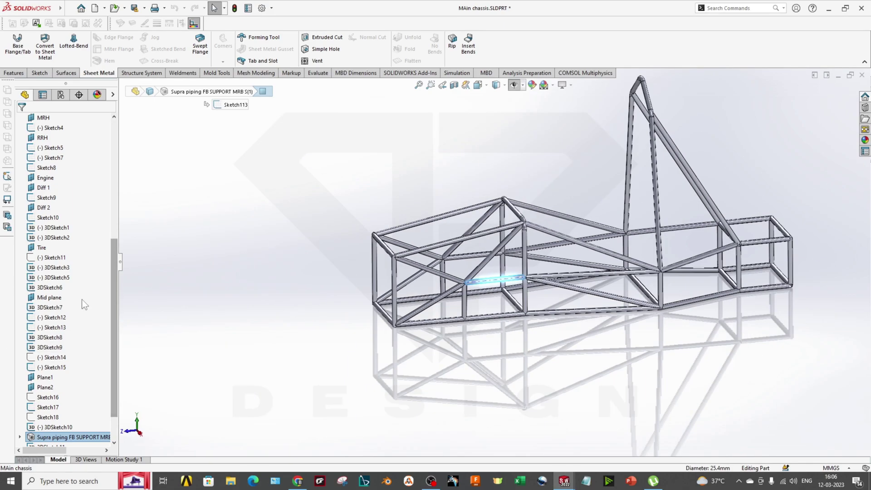
Check in the cut list which chassis tubes belong to Cut-List-Item35 and Cut-List-Item36.
scroll(28, 236, up, 10)
click(27, 215)
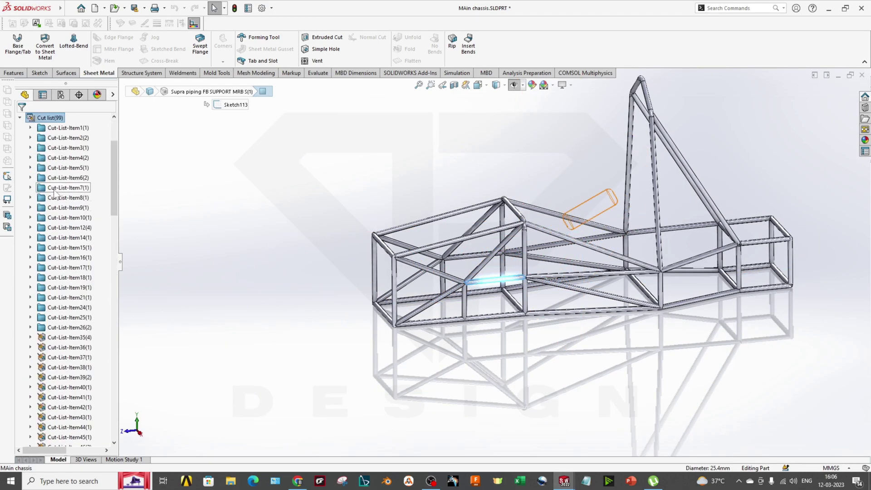
scroll(78, 379, down, 3)
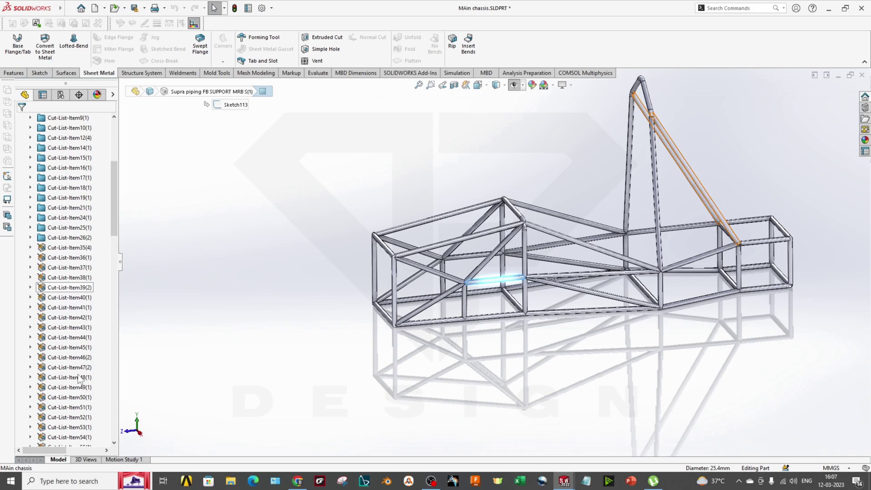
click(75, 251)
scroll(336, 234, down, 5)
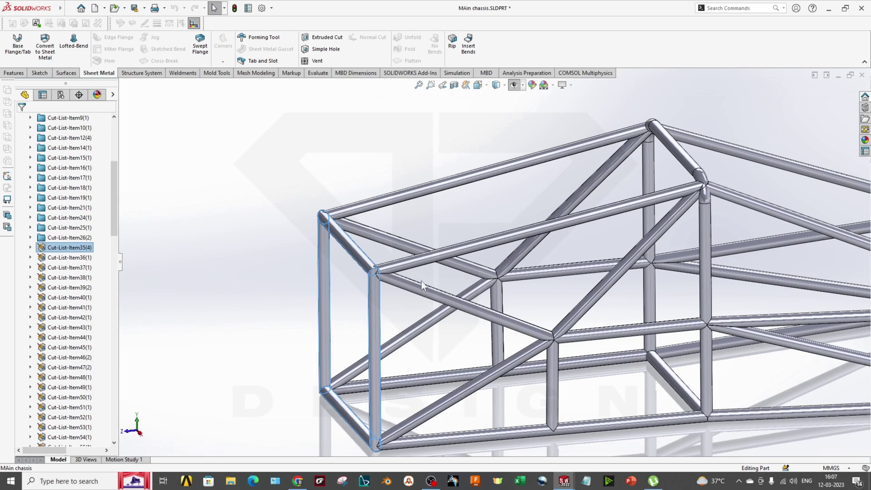
click(91, 257)
ctrl+middle_drag(699, 338, 546, 390)
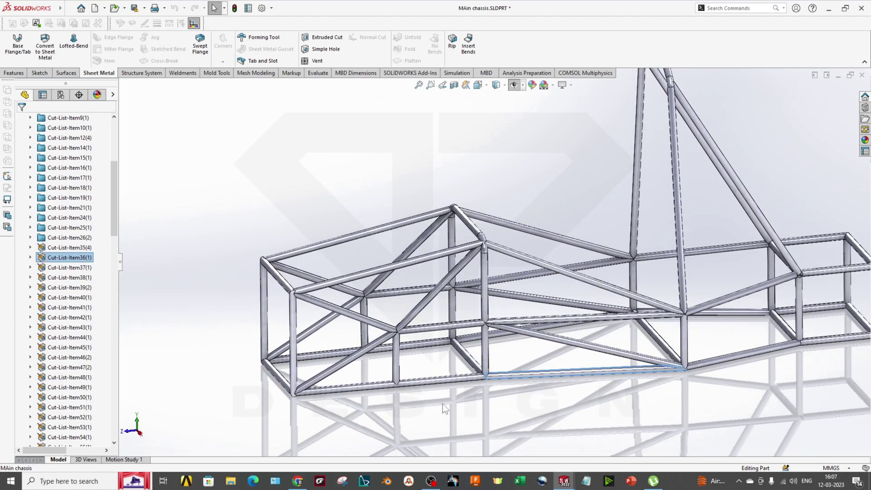
scroll(103, 257, up, 10)
click(28, 207)
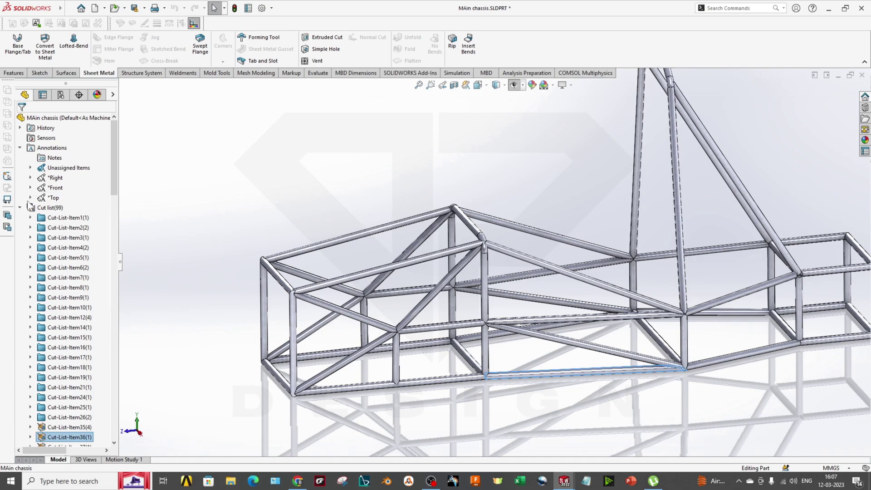
click(20, 208)
scroll(475, 357, down, 2)
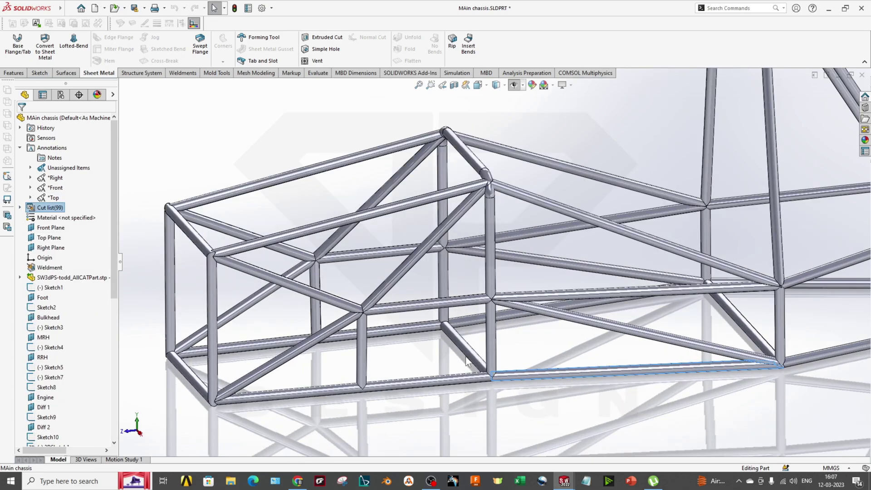
Insert the short horizontal side tube into a new part named FSAE member 1 on the Desktop, transferring the cut list properties.
click(410, 302)
scroll(415, 302, down, 3)
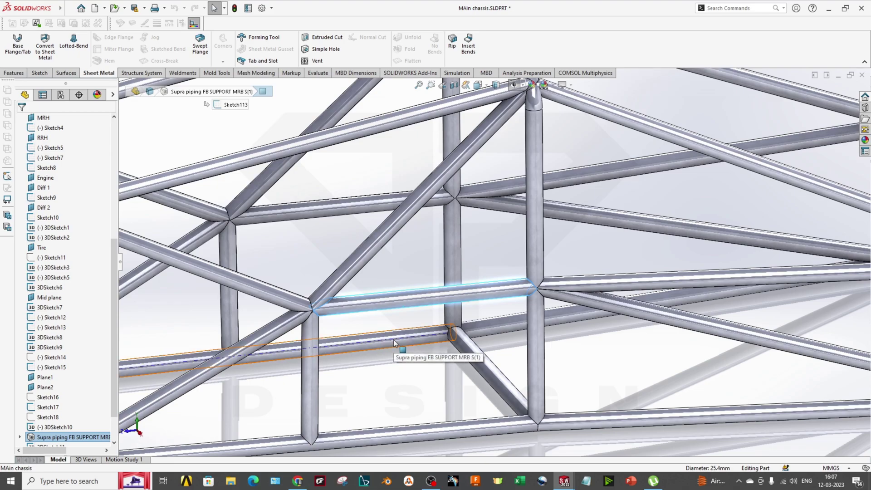
right_click(362, 315)
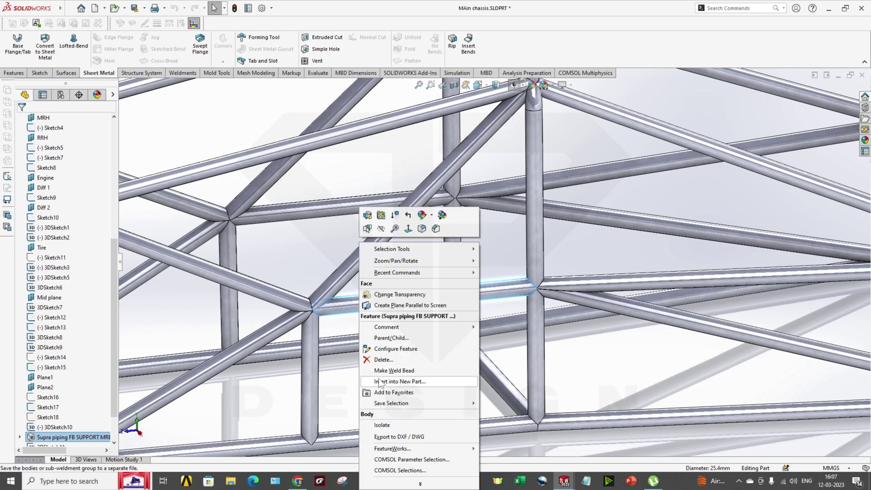
click(410, 383)
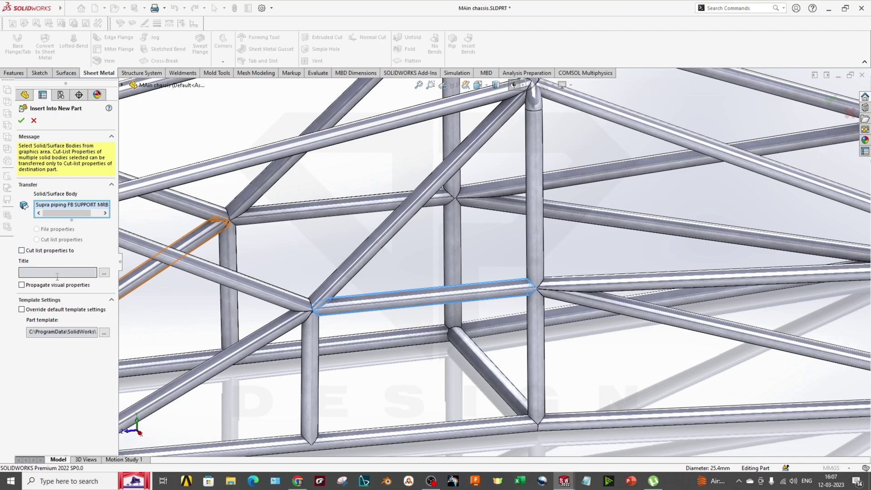
click(21, 251)
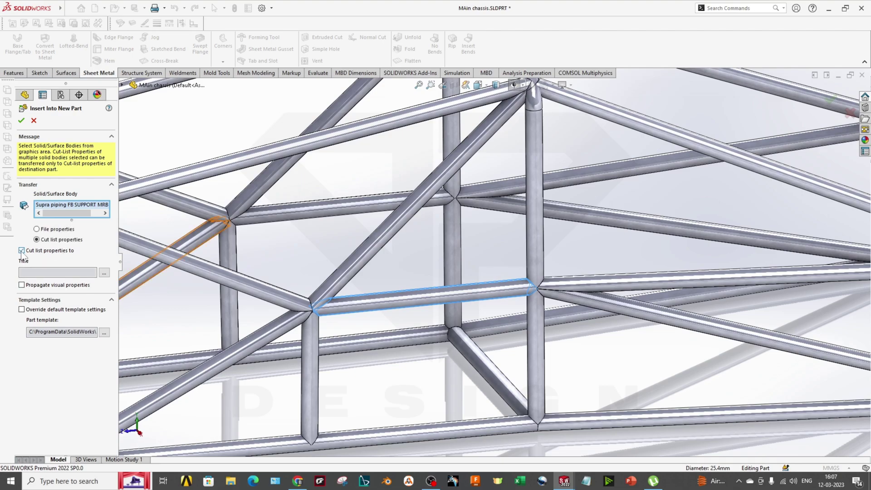
click(104, 273)
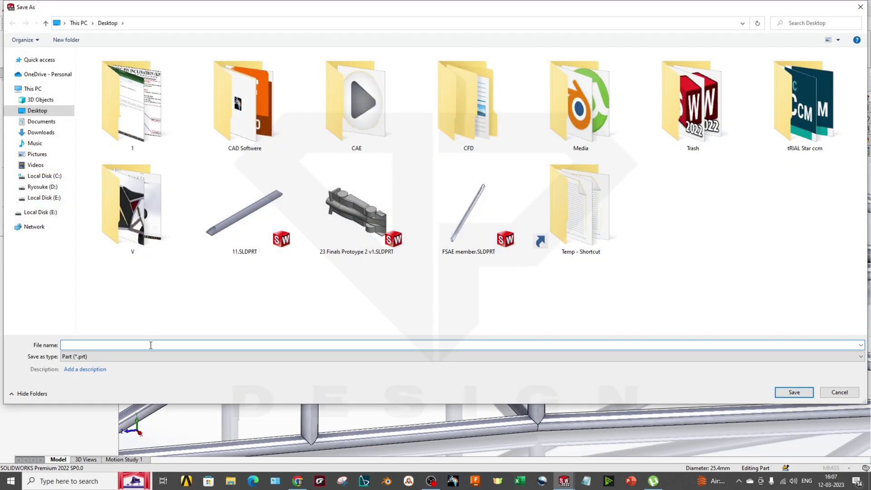
text(FSAE member)
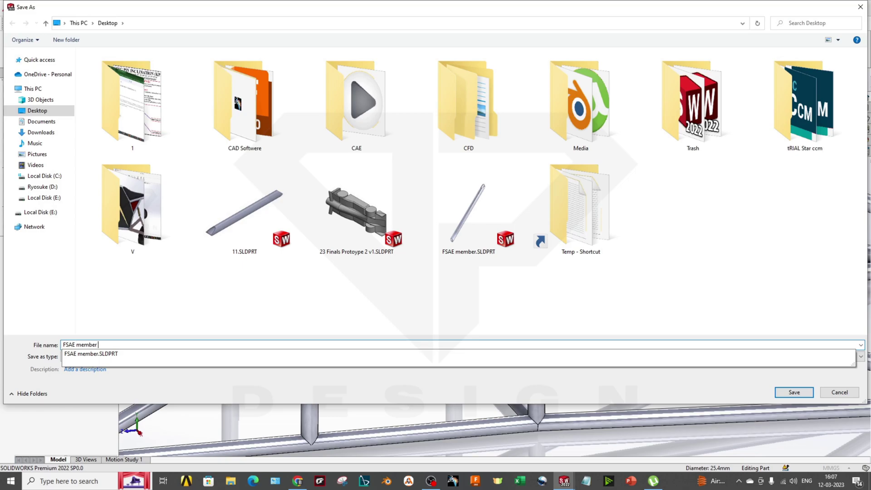
key(Return)
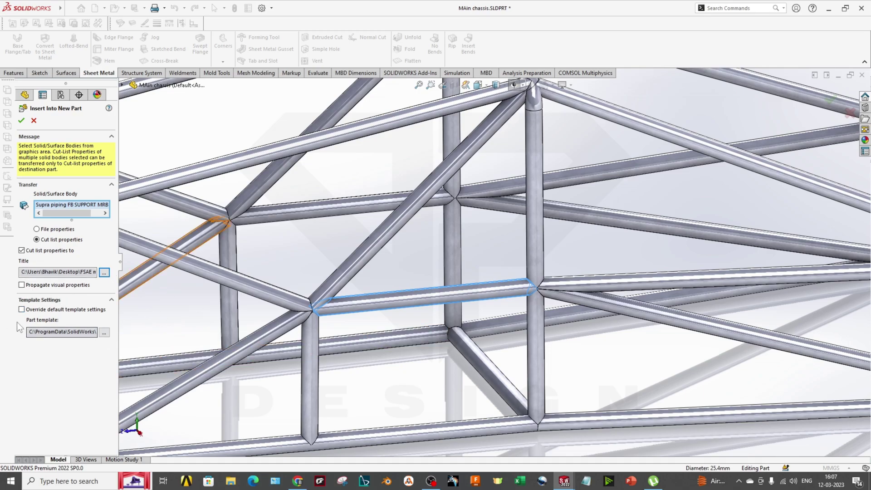
click(22, 121)
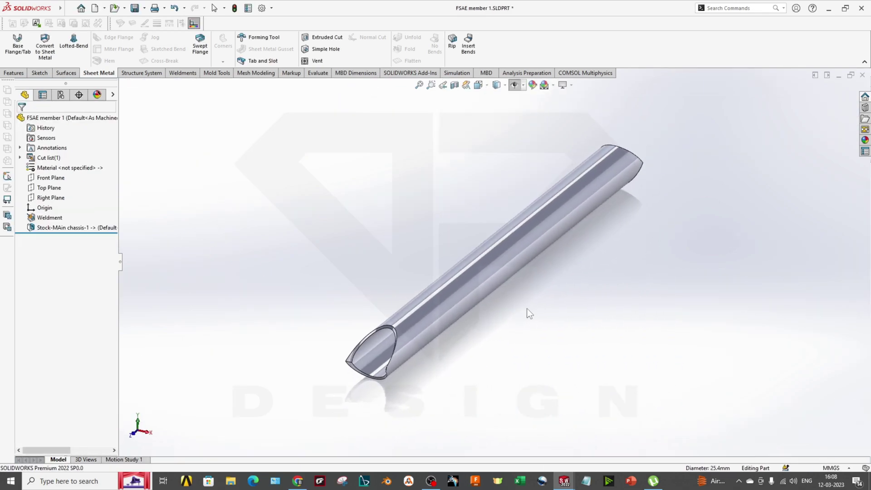
Inspect how the Front, Top and Right planes are oriented relative to the extracted tube.
mouse_move(550, 292)
middle_down()
mouse_move(521, 330)
mouse_move(497, 305)
mouse_move(460, 307)
mouse_move(508, 344)
mouse_move(470, 317)
mouse_move(478, 338)
mouse_move(497, 350)
mouse_move(502, 307)
mouse_move(504, 331)
mouse_move(497, 289)
mouse_move(489, 299)
mouse_move(472, 279)
mouse_move(479, 282)
middle_up()
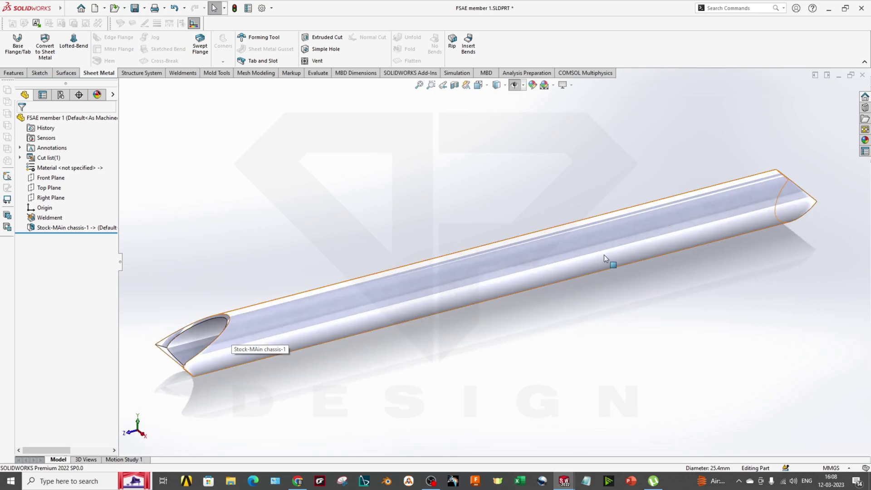
click(55, 177)
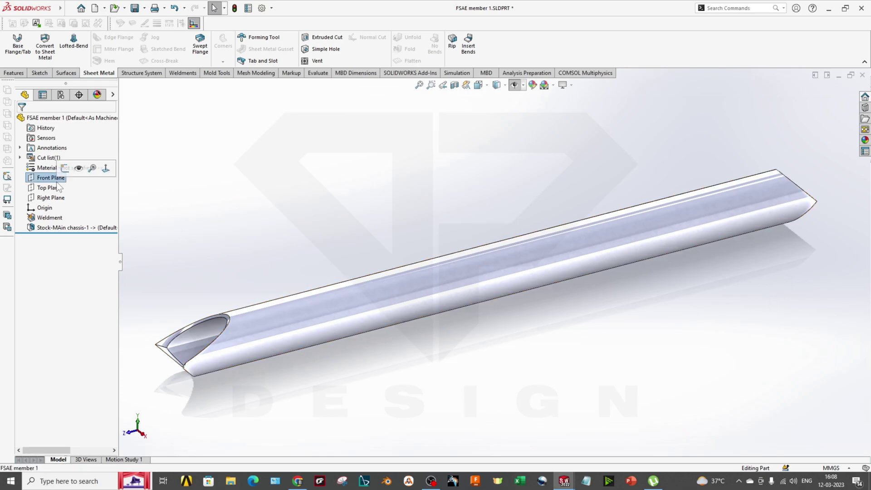
middle_drag(476, 290, 589, 233)
click(56, 188)
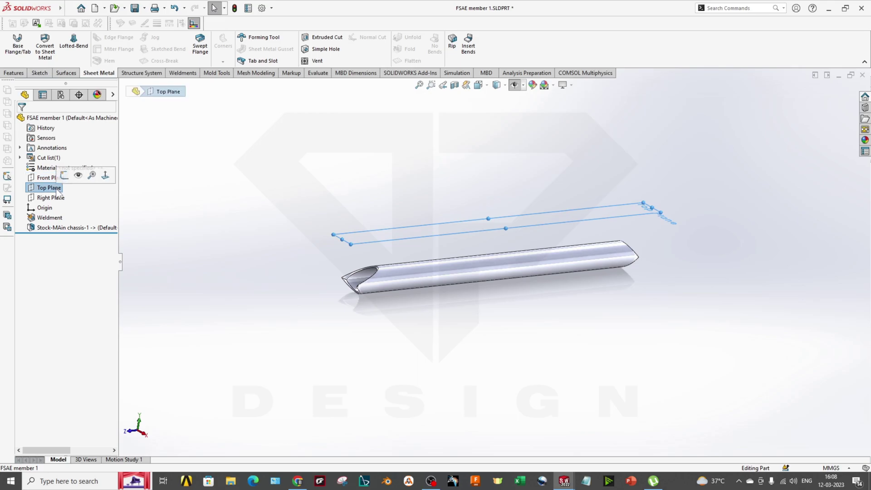
click(59, 199)
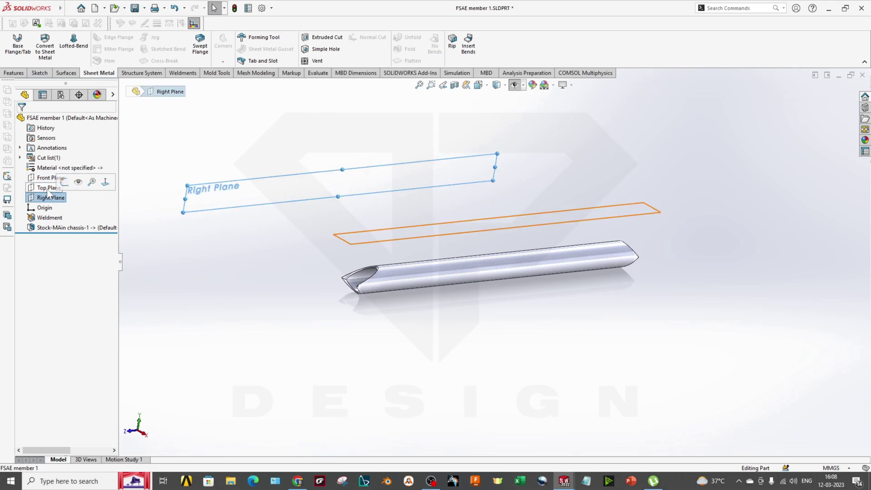
click(50, 178)
middle_drag(385, 320, 628, 310)
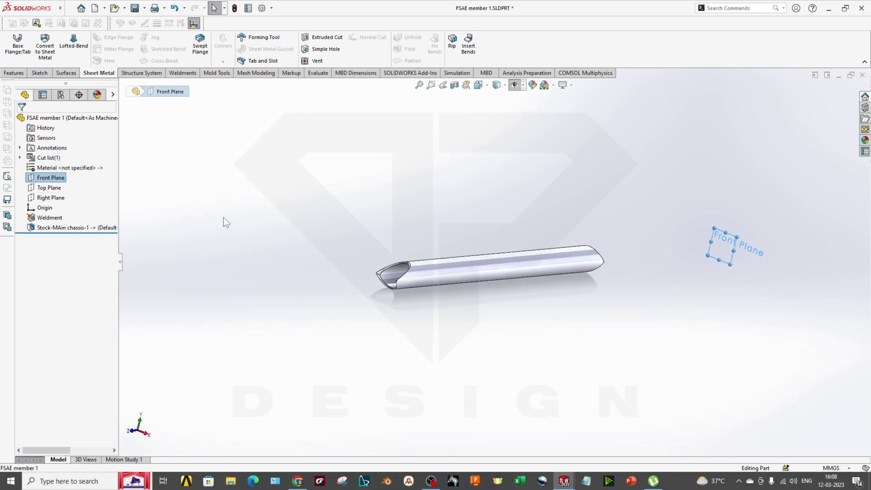
Start a new sketch on the Front Plane of the extracted tube part.
right_click(50, 177)
click(57, 168)
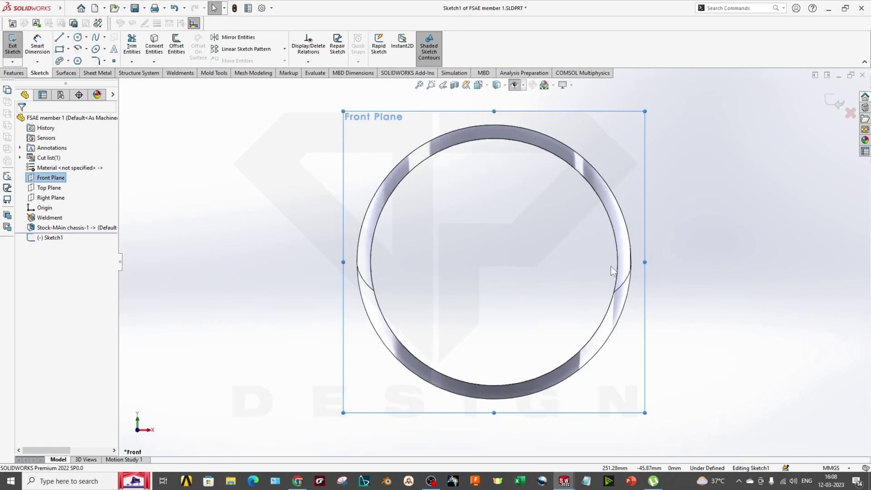
scroll(611, 266, down, 5)
scroll(544, 331, up, 7)
middle_drag(490, 317, 285, 292)
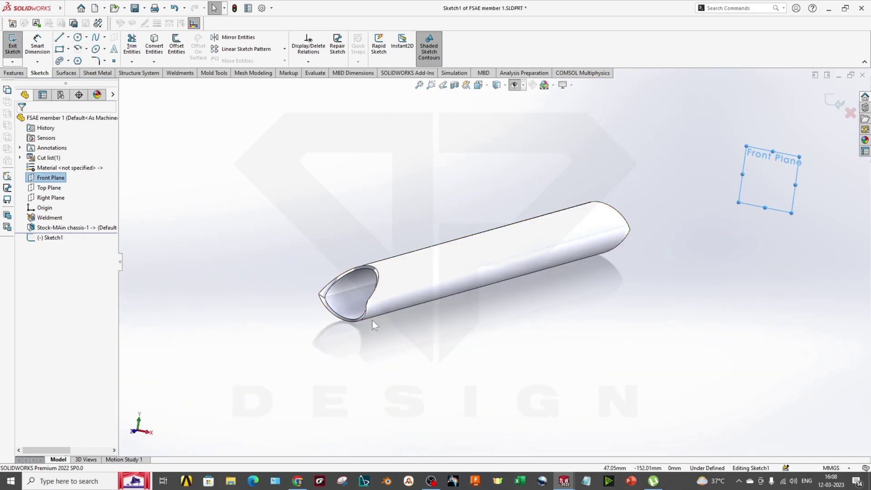
Sketch a vertical line from the tube's centre upward past its outer wall, working in the front view.
middle_drag(535, 313, 508, 277)
right_click(54, 177)
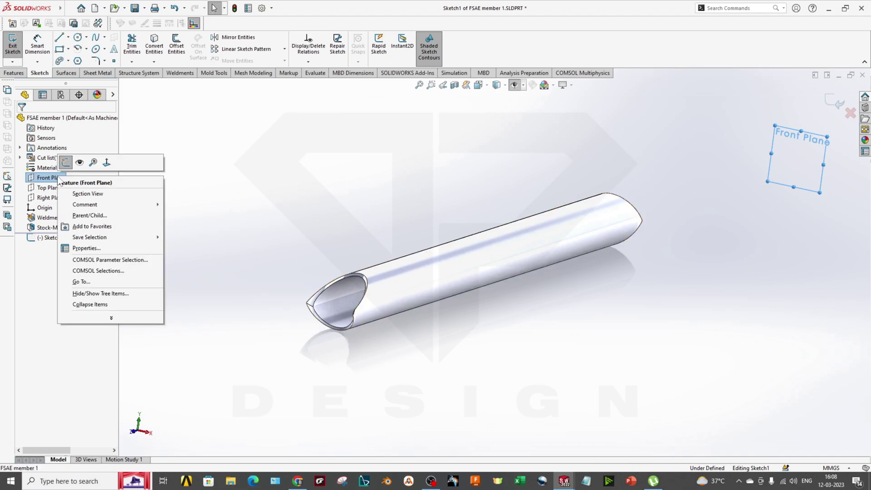
click(344, 232)
middle_drag(344, 232, 391, 226)
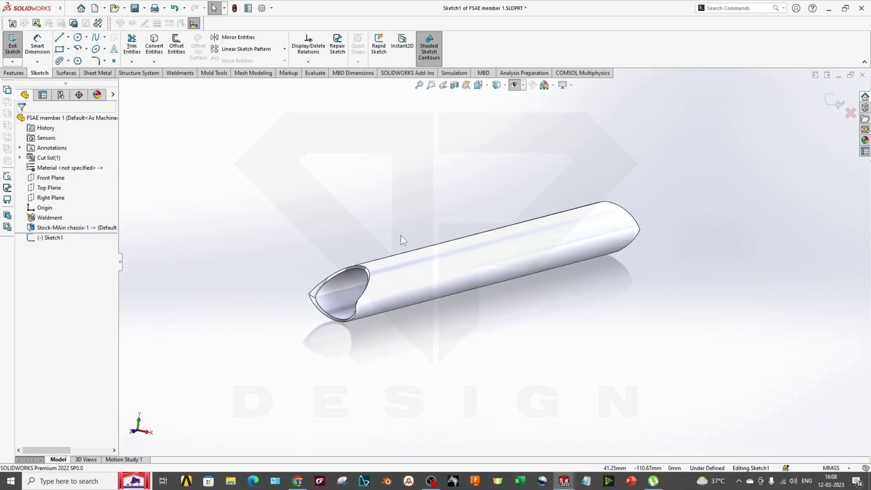
key(space)
click(365, 307)
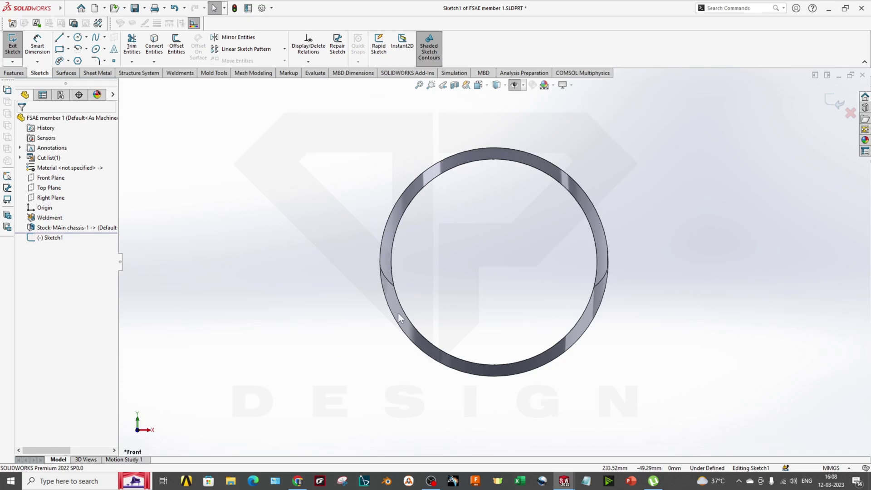
click(59, 37)
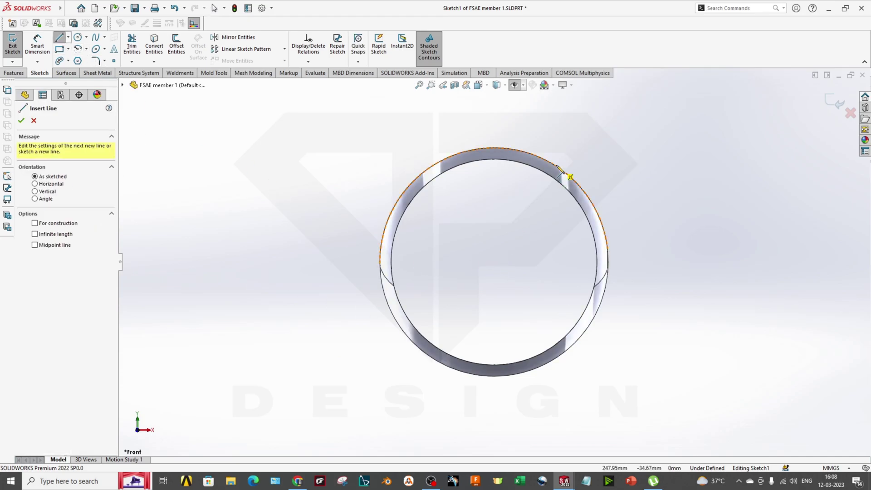
click(495, 262)
click(495, 112)
key(Escape)
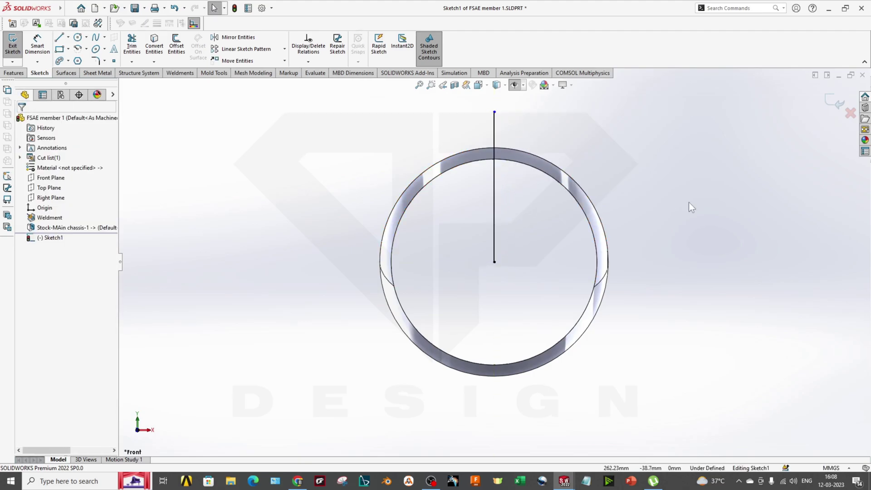
Set up an Extruded Cut from the vertical line with Direction 1 Blind and a Mid-Plane thin feature.
key(ctrl+7)
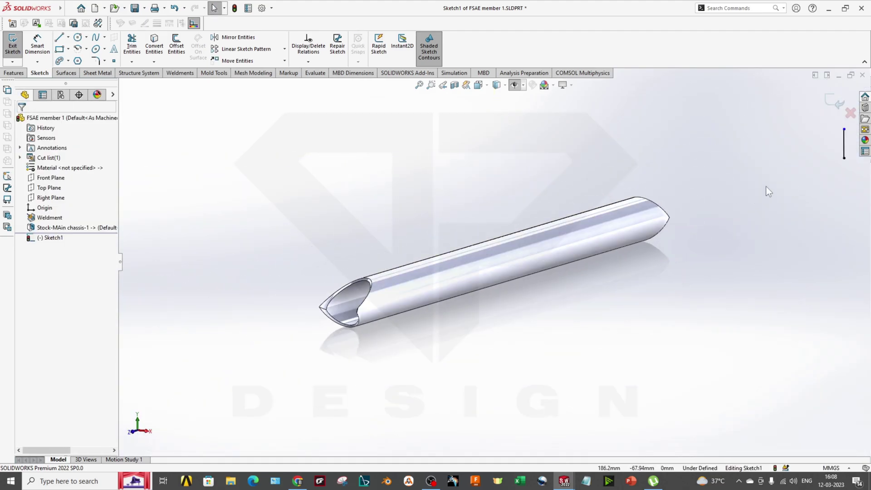
click(15, 73)
click(134, 45)
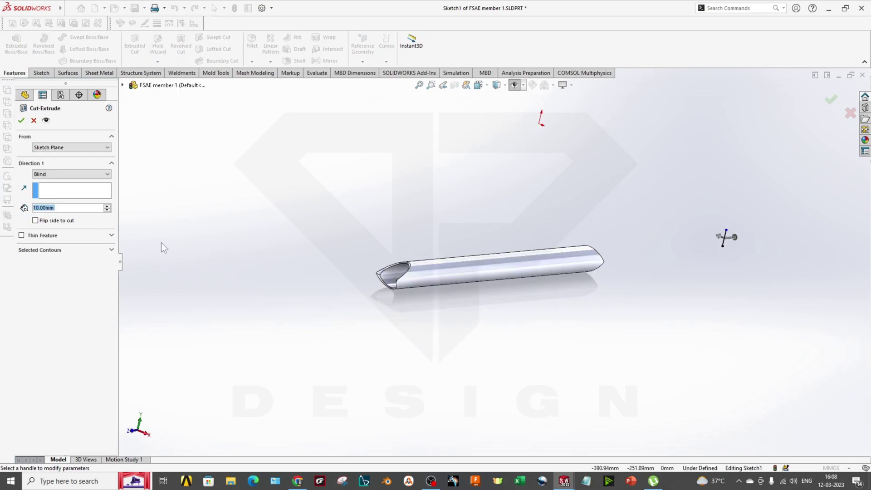
click(54, 174)
click(46, 180)
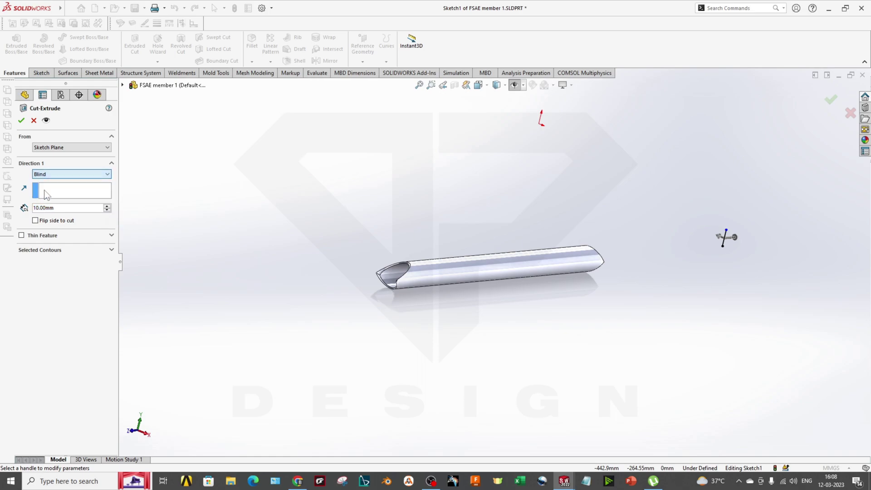
click(21, 235)
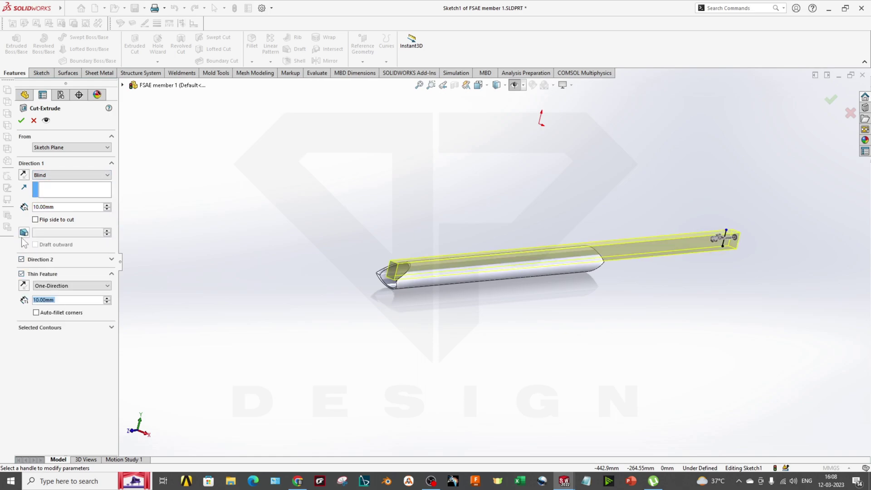
click(68, 286)
click(59, 298)
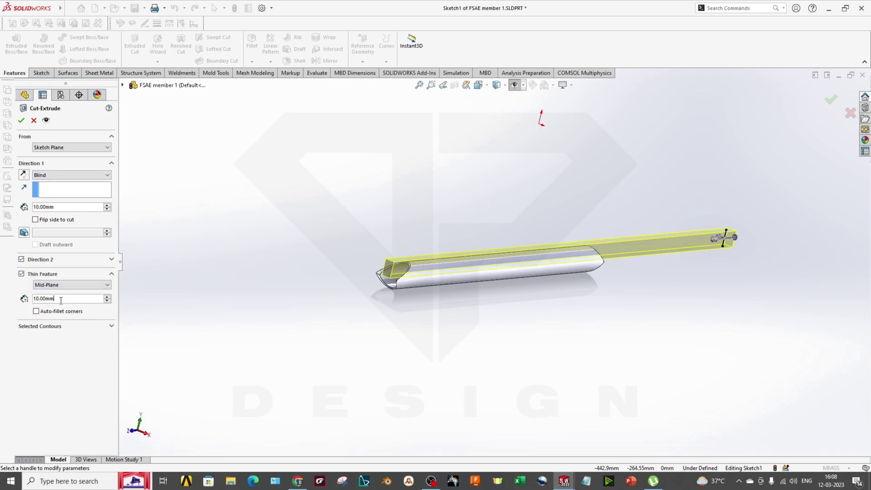
Set the thin cut's thickness to 0.10 mm and create the lengthwise slit in the tube wall.
scroll(541, 210, down, 3)
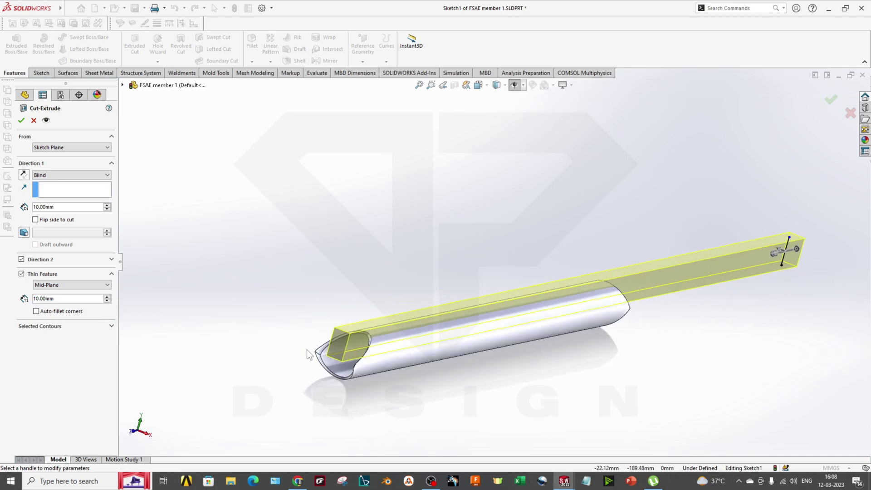
scroll(369, 325, down, 2)
scroll(418, 321, down, 3)
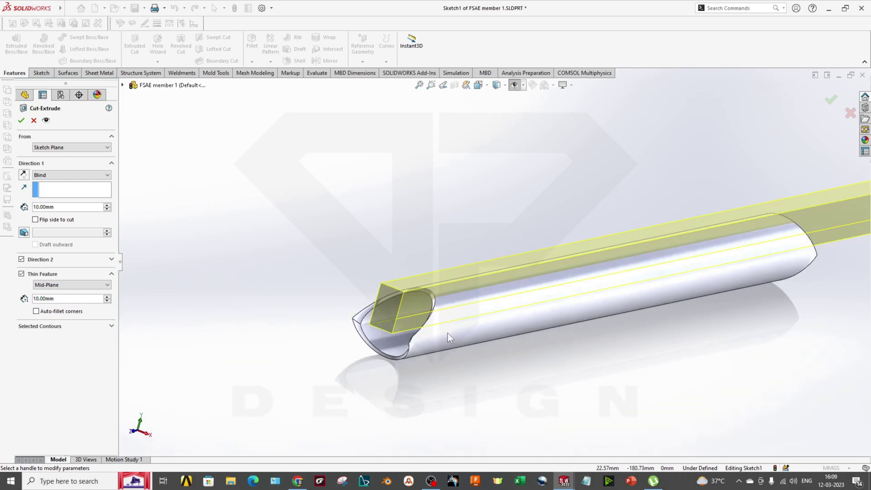
scroll(448, 333, up, 4)
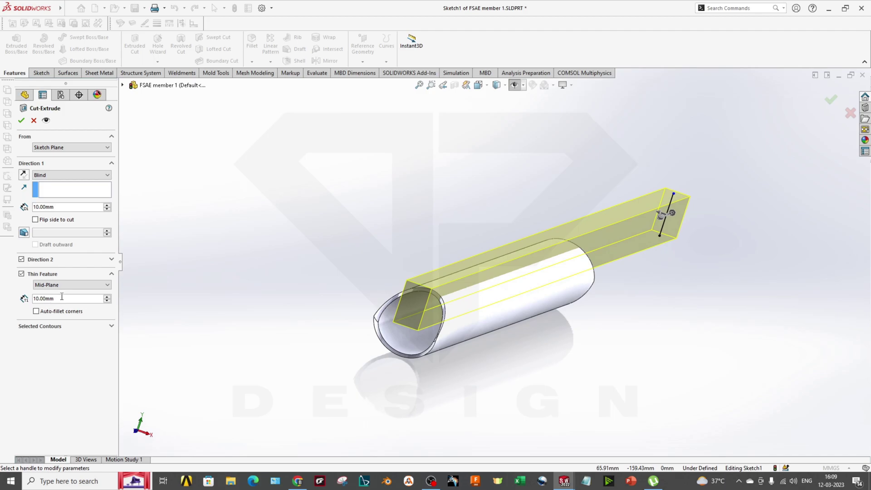
double_click(62, 297)
text(0.)
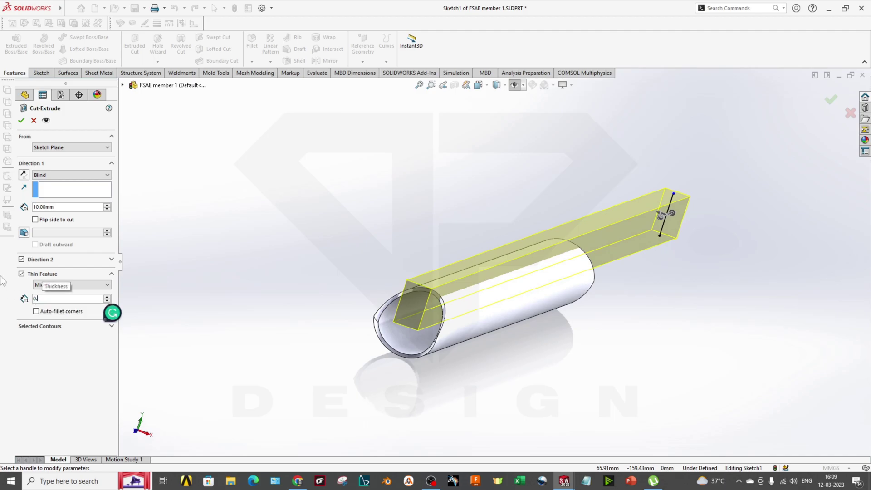
text(1)
key(Return)
scroll(588, 263, down, 2)
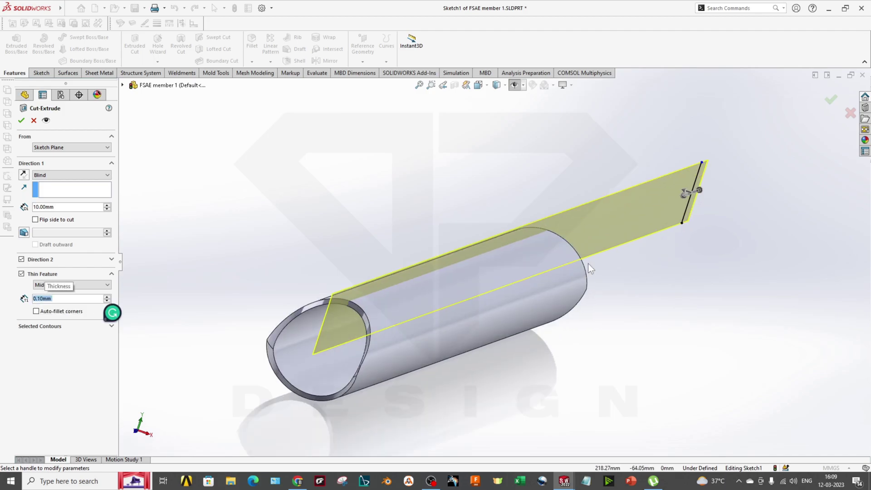
click(21, 120)
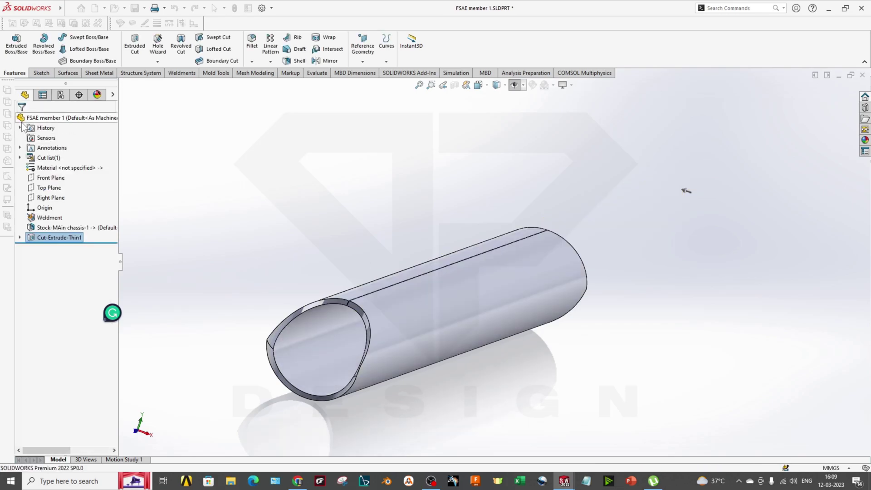
Insert sheet metal bends in the slit tube, using the outer lengthwise edge of the slit as the fixed edge.
scroll(361, 321, down, 4)
scroll(381, 265, down, 3)
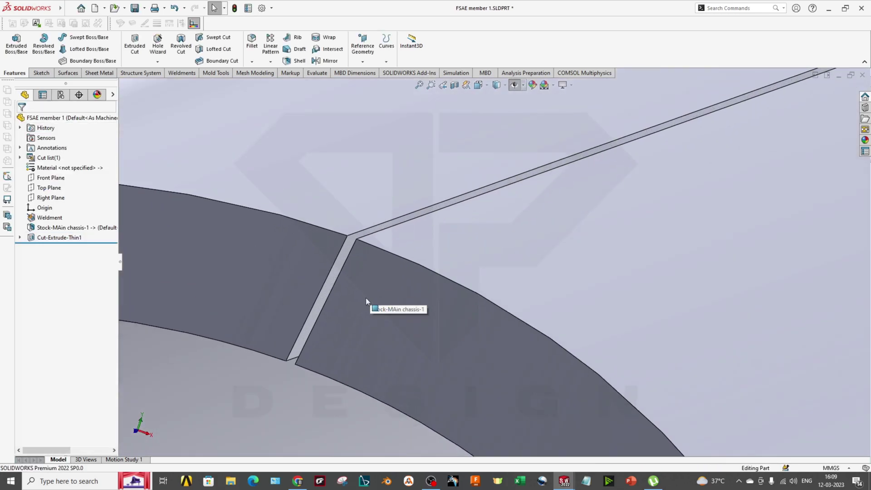
mouse_move(352, 277)
middle_down()
mouse_move(404, 254)
mouse_move(454, 181)
middle_up()
scroll(381, 254, up, 3)
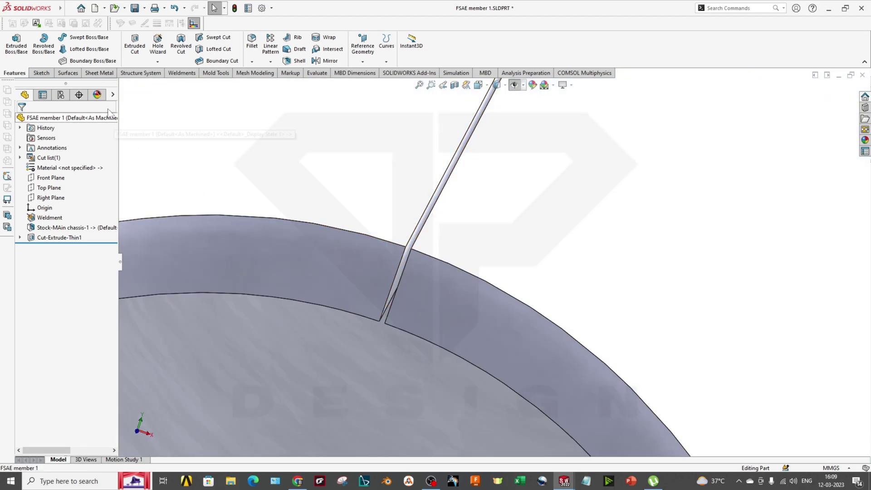
click(99, 73)
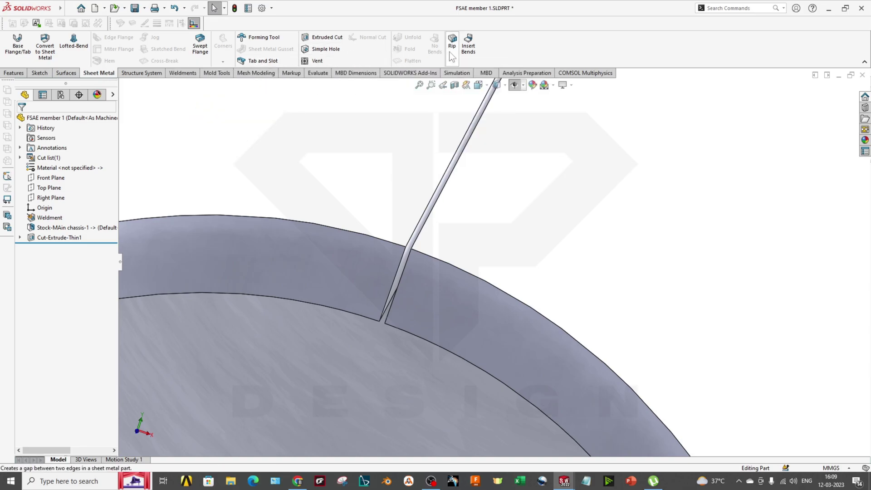
click(470, 47)
scroll(479, 229, up, 2)
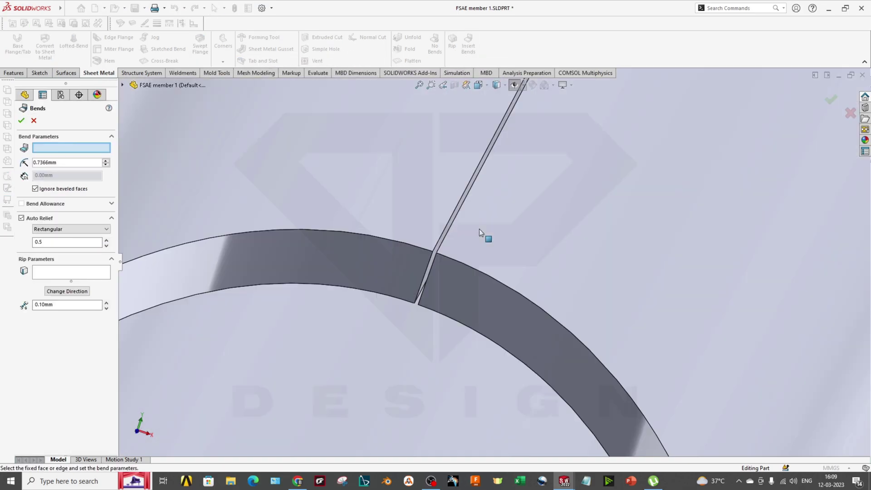
middle_drag(479, 228, 524, 249)
scroll(522, 227, up, 3)
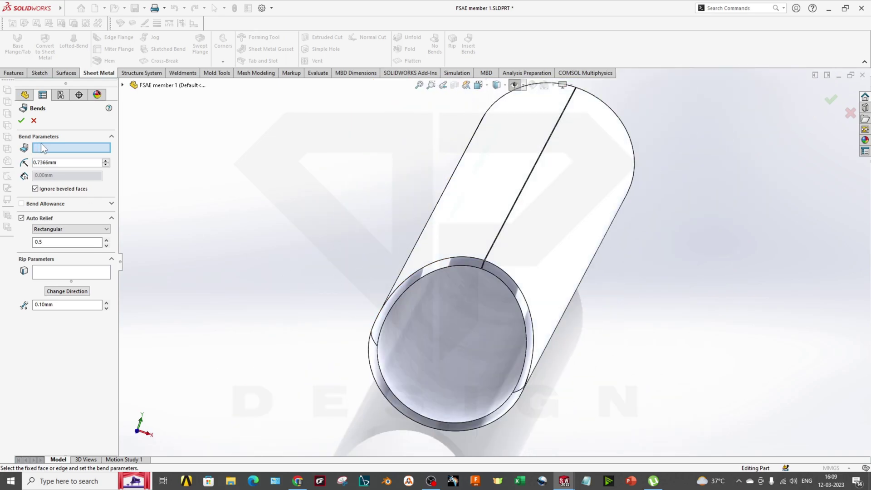
scroll(485, 263, down, 10)
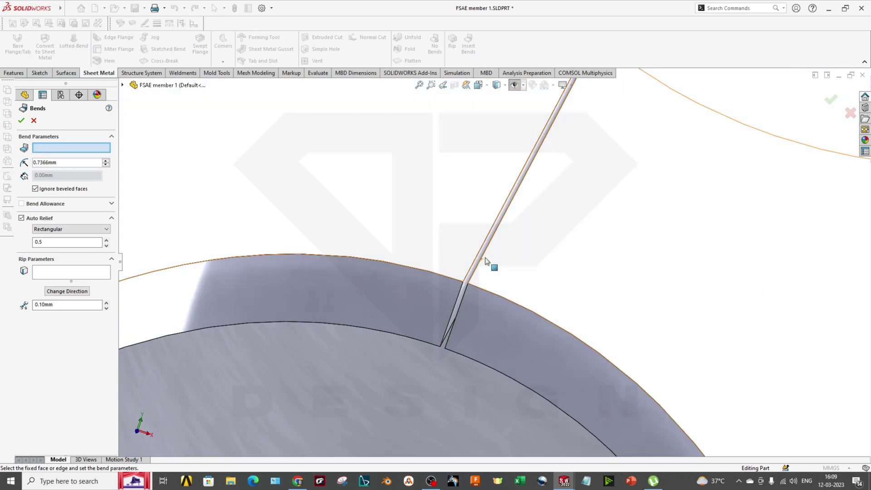
scroll(485, 261, down, 4)
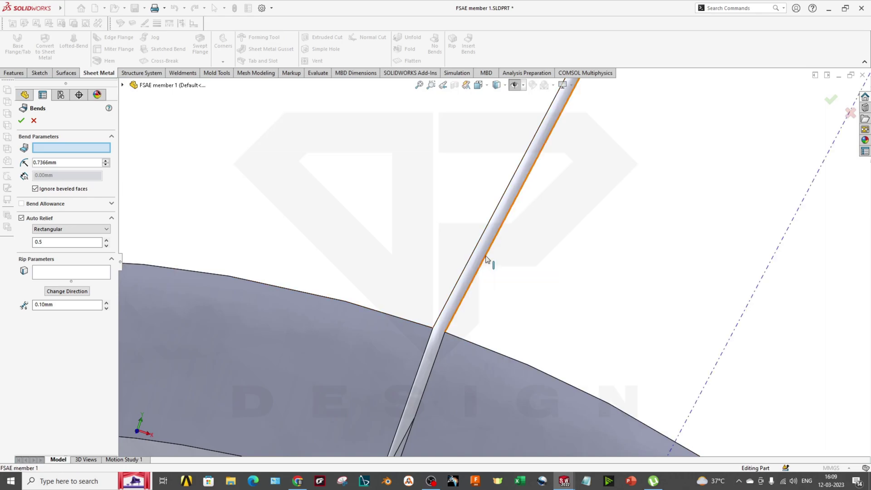
click(486, 261)
middle_drag(486, 263, 525, 282)
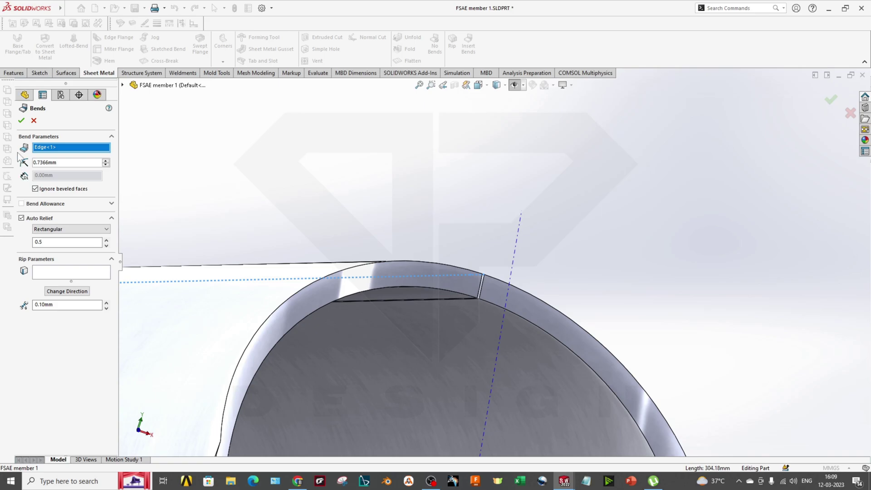
click(21, 120)
Flatten the sheet metal tube into its flat pattern.
scroll(426, 285, up, 5)
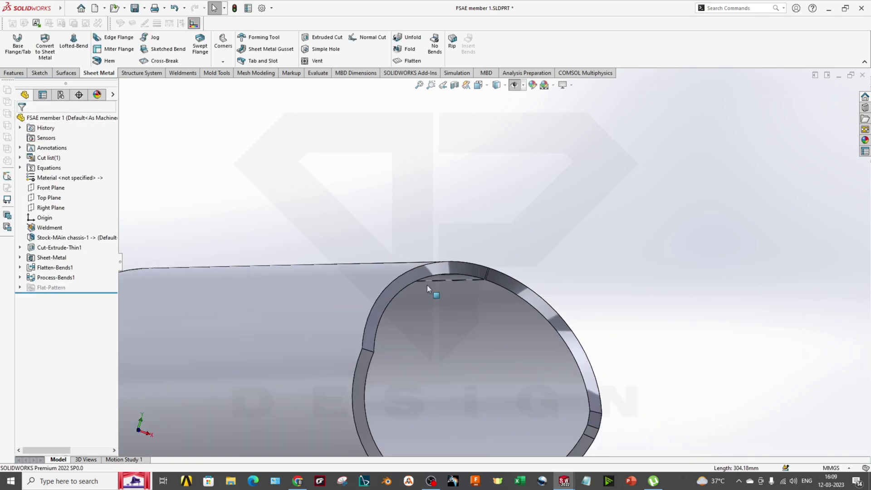
middle_drag(488, 275, 431, 305)
right_click(54, 289)
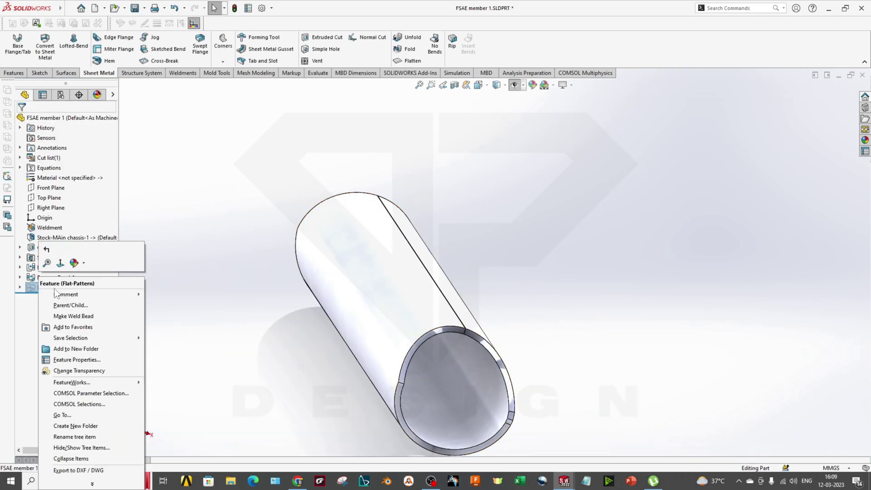
click(34, 294)
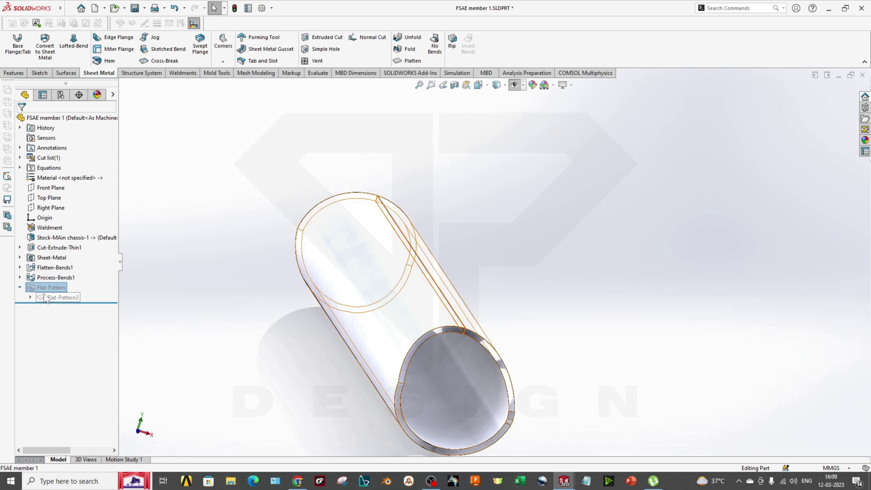
click(390, 245)
click(406, 102)
click(410, 61)
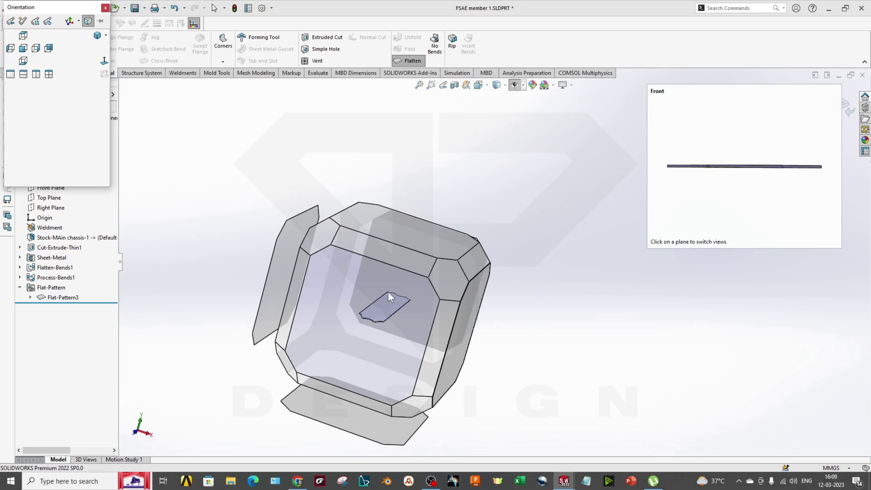
Examine the flat pattern's notched end profiles, viewing the flattened face straight on from both sides.
scroll(452, 342, down, 5)
scroll(466, 359, up, 5)
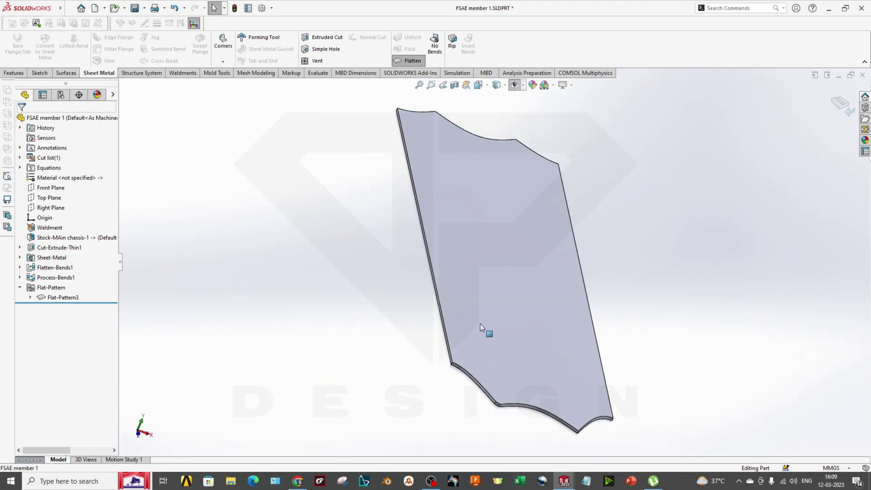
right_click(486, 230)
click(551, 252)
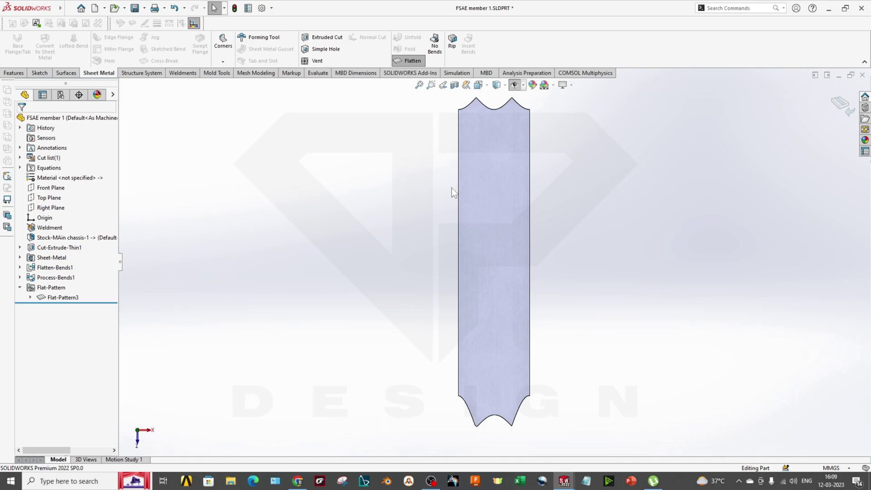
click(496, 203)
right_click(490, 253)
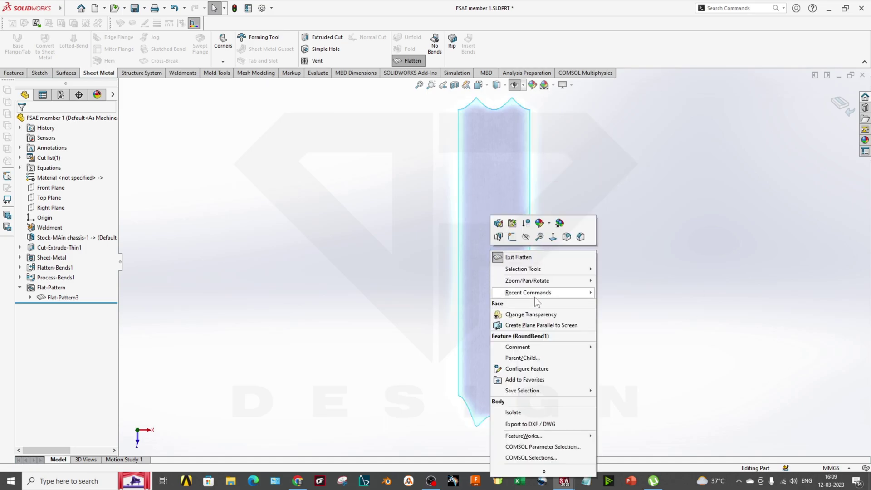
click(552, 238)
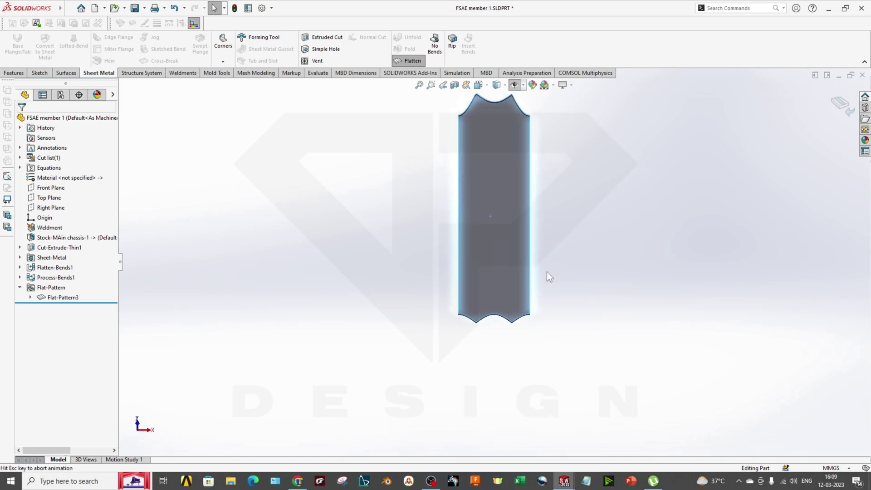
scroll(494, 274, down, 5)
scroll(494, 273, up, 3)
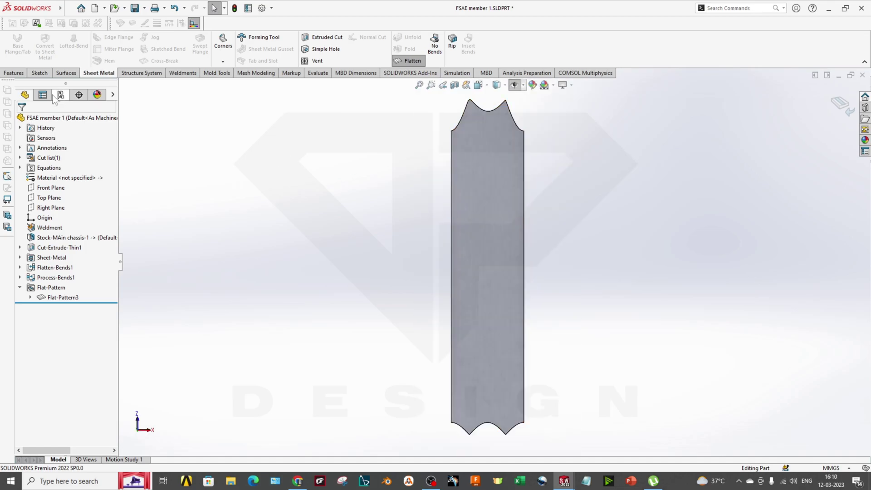
Create a drawing from the flattened part on a standard A0 (ANSI) Landscape sheet.
click(104, 8)
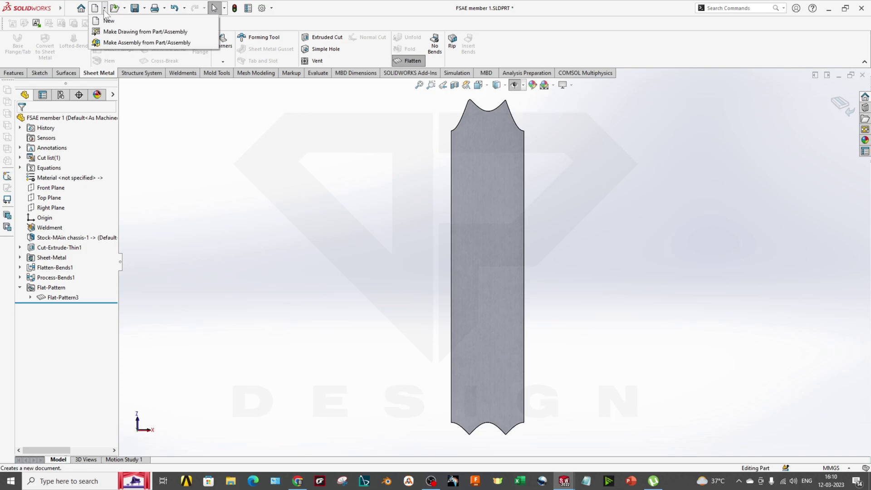
click(123, 27)
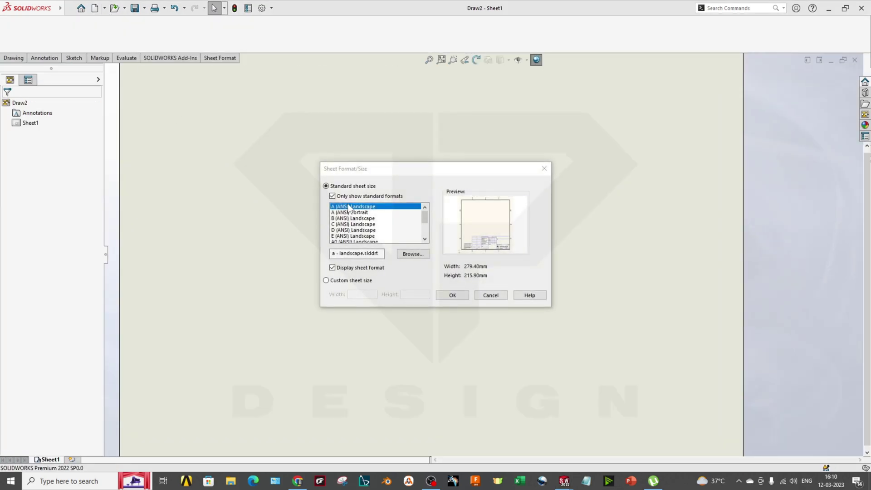
scroll(358, 223, down, 2)
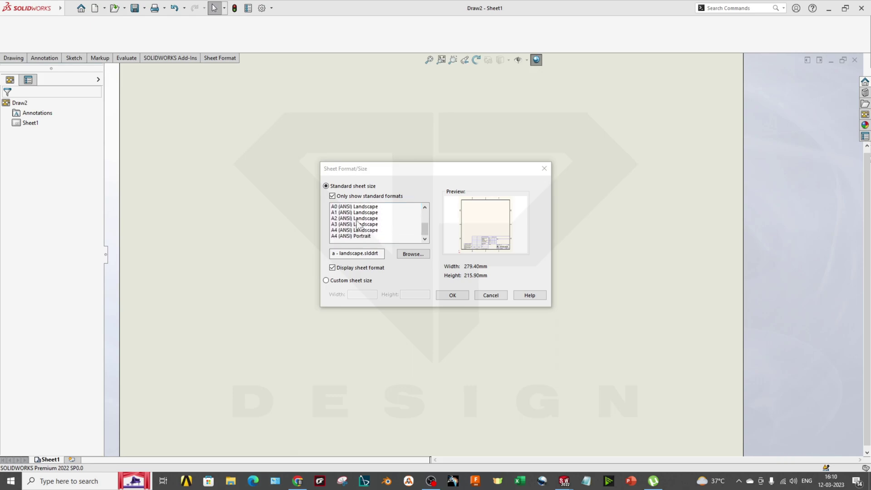
click(346, 207)
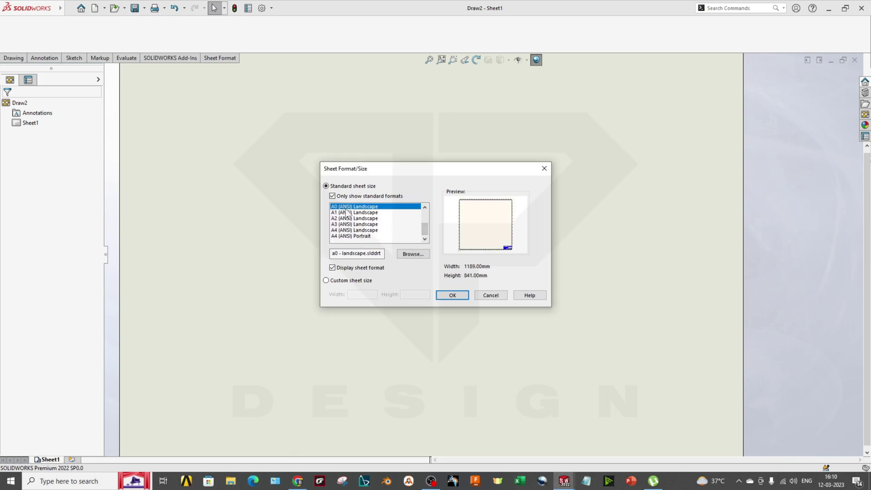
click(444, 294)
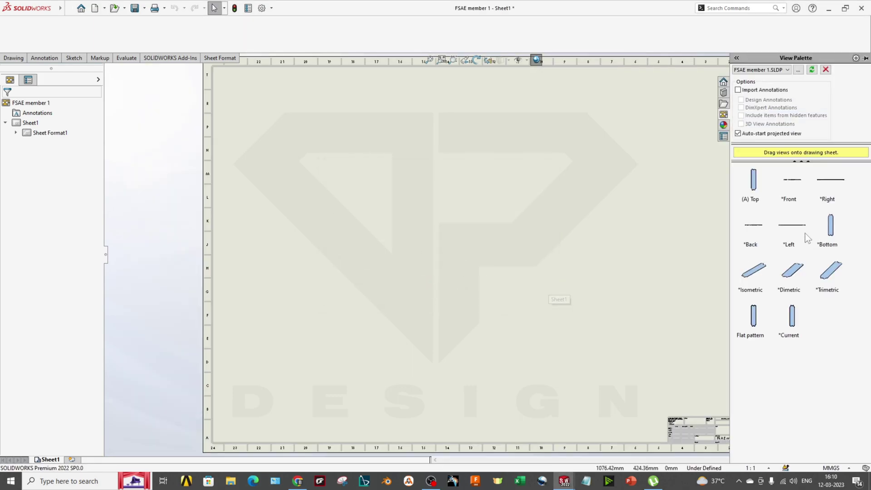
Place the part's Current view on the sheet with a projected edge-on side view beside it.
drag(792, 316, 399, 292)
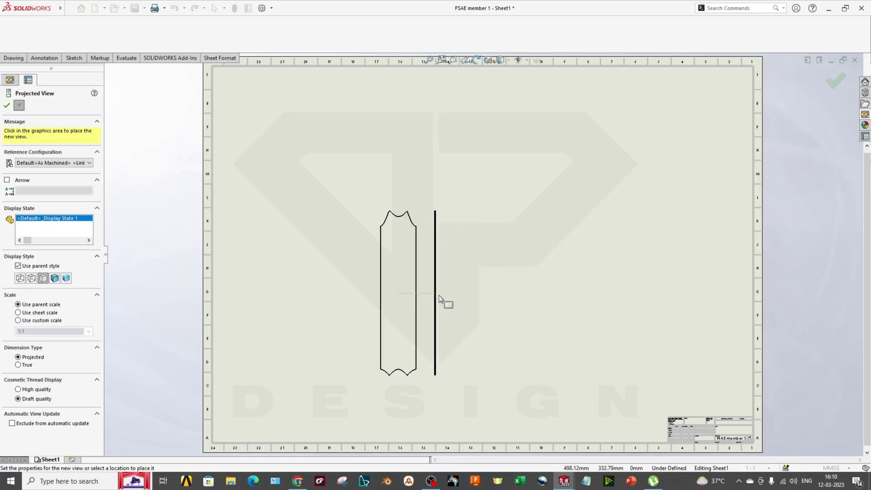
click(494, 321)
key(Escape)
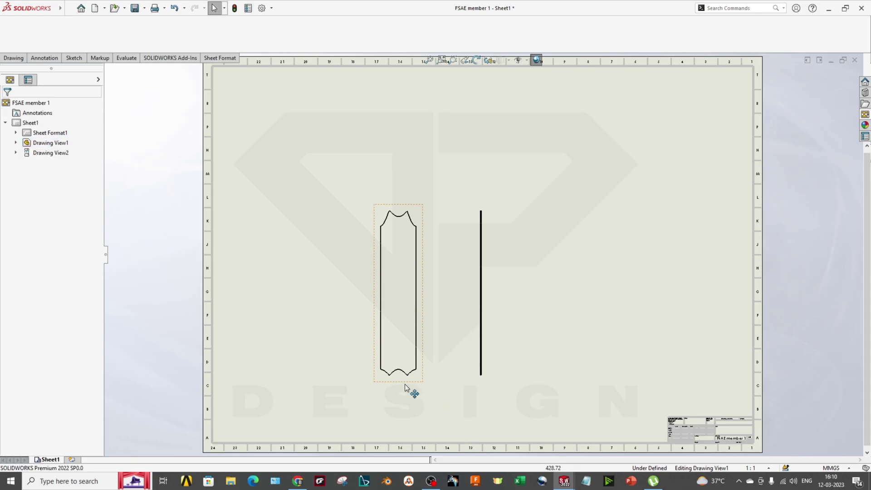
Move the flat pattern view toward the sheet's upper left area and give it a custom scale of 1:1.
drag(427, 347, 373, 262)
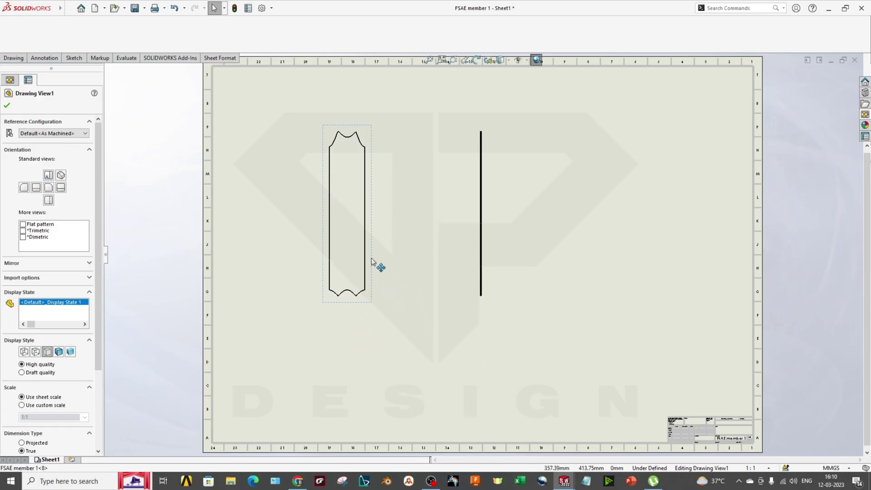
click(47, 406)
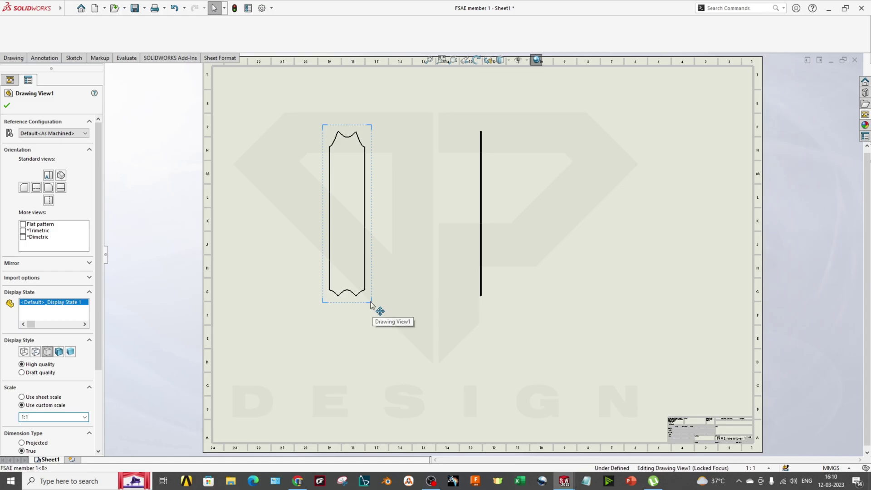
drag(374, 306, 379, 323)
click(7, 106)
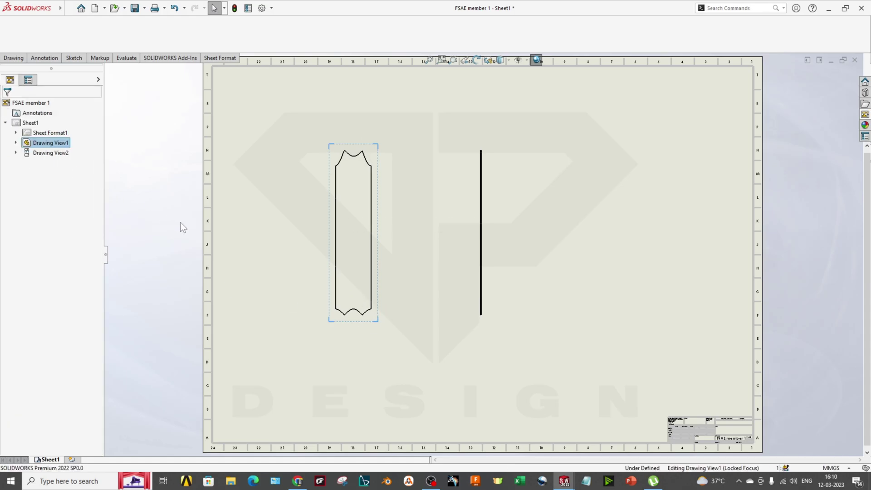
scroll(387, 224, up, 5)
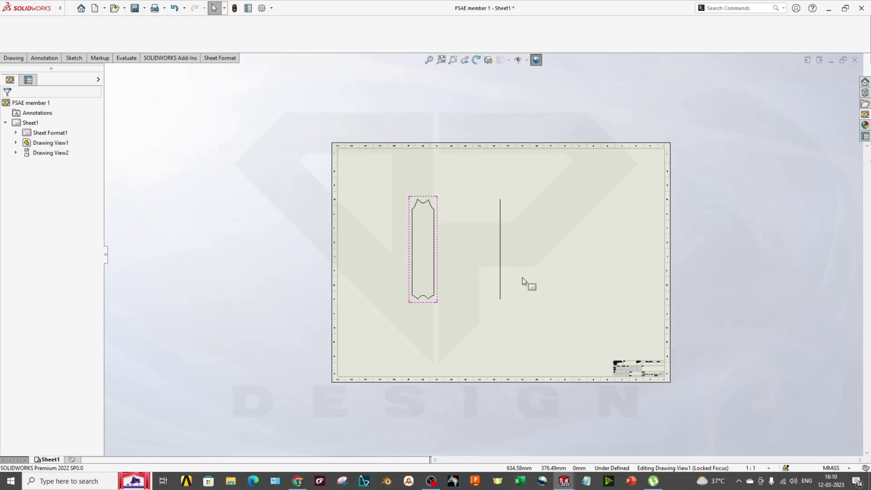
scroll(527, 286, down, 6)
click(388, 201)
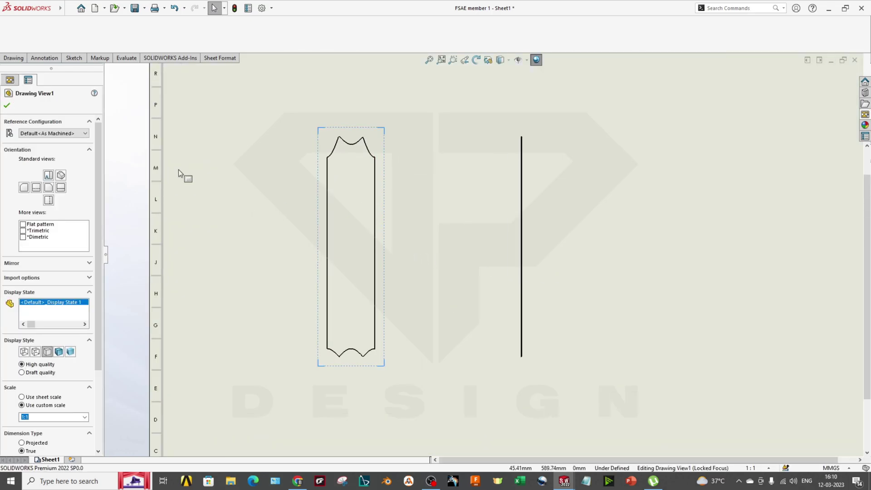
Save the drawing to the Desktop as an Adobe PDF file named 111.
click(145, 7)
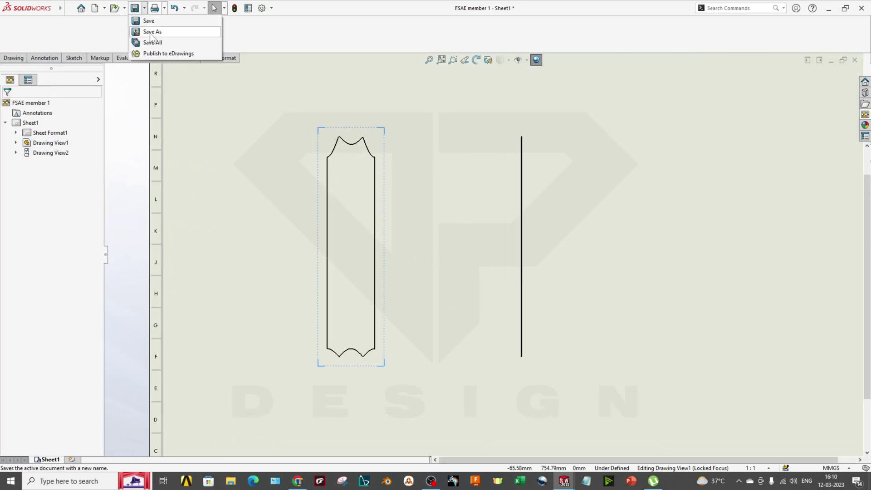
click(152, 29)
click(208, 331)
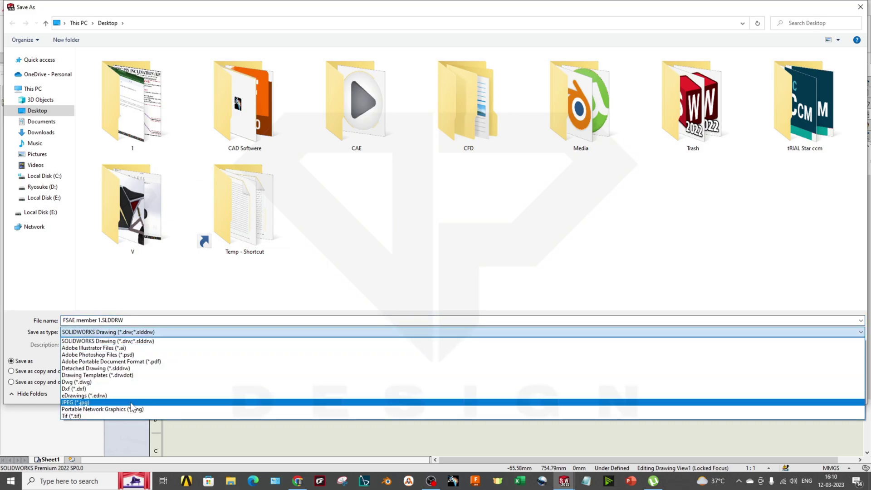
click(117, 362)
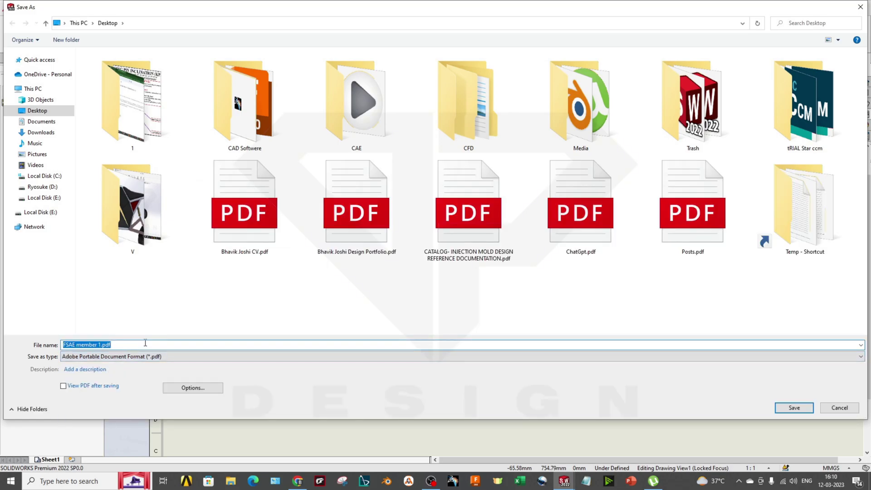
text(111)
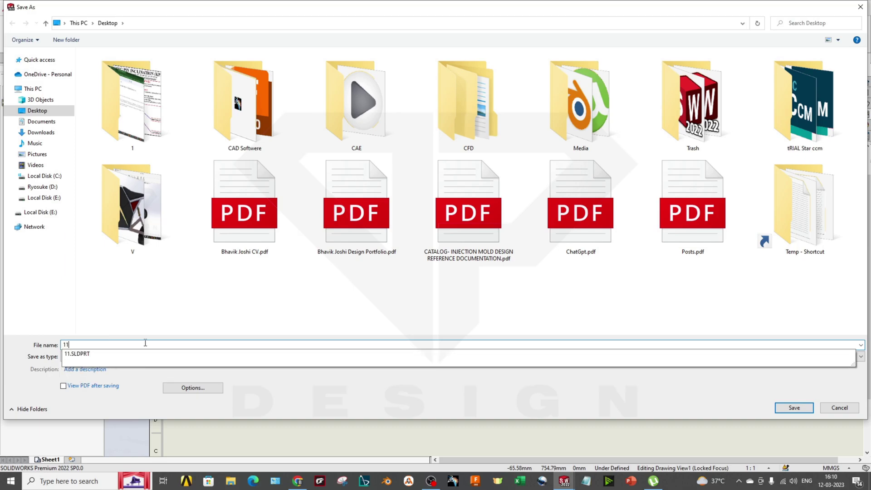
click(789, 408)
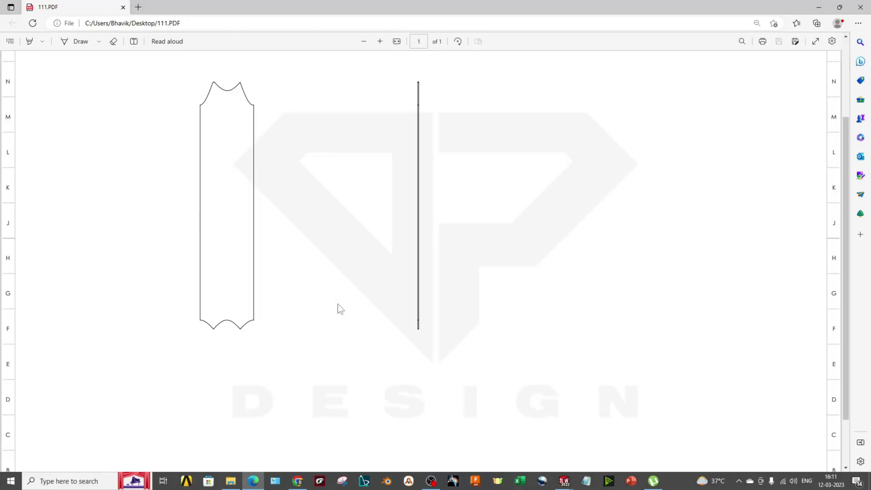
Examine the exported 111.PDF in Microsoft Edge, checking the whole sheet and the flat pattern's notched end profiles.
scroll(338, 304, up, 2)
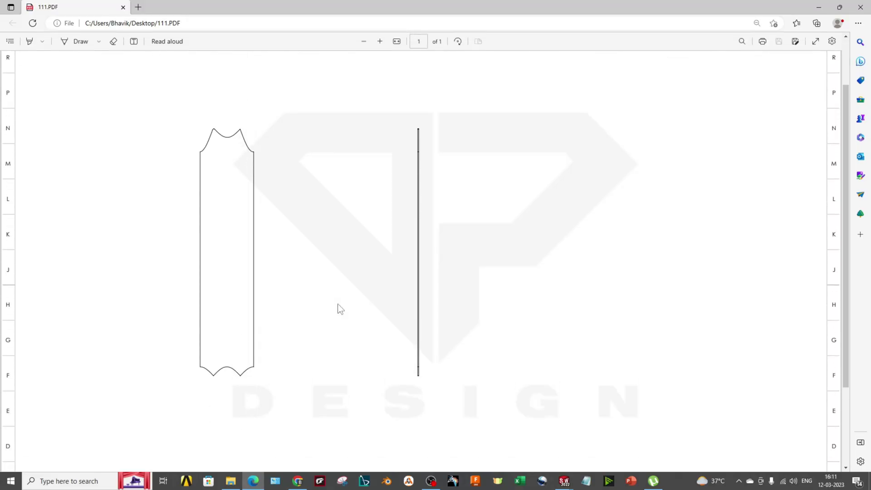
ctrl+scroll(249, 272, down, 1)
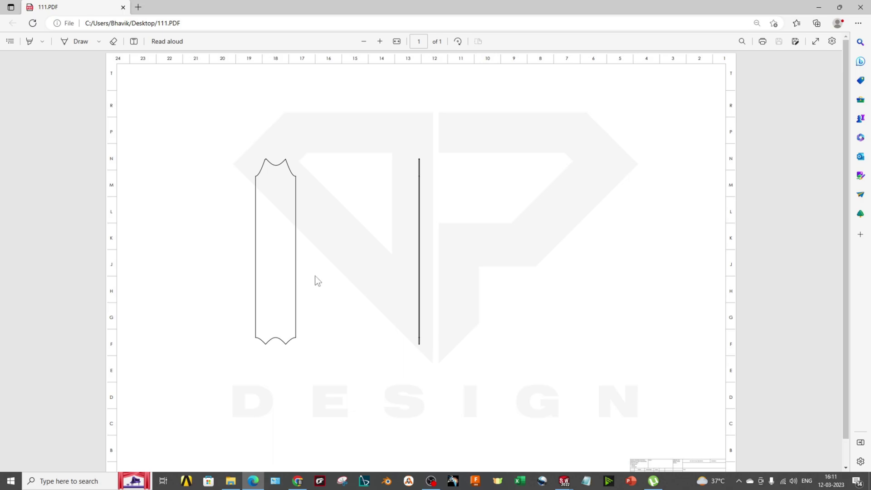
ctrl+scroll(316, 279, down, 1)
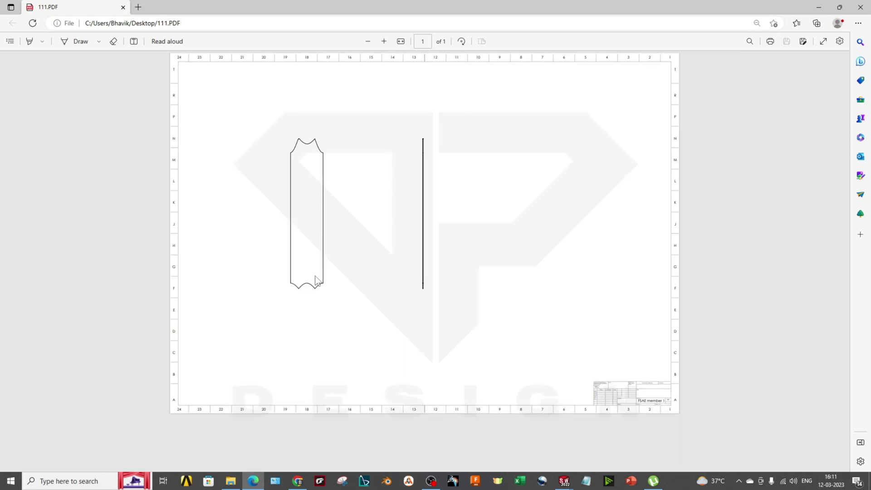
ctrl+scroll(316, 280, up, 1)
ctrl+scroll(315, 276, up, 2)
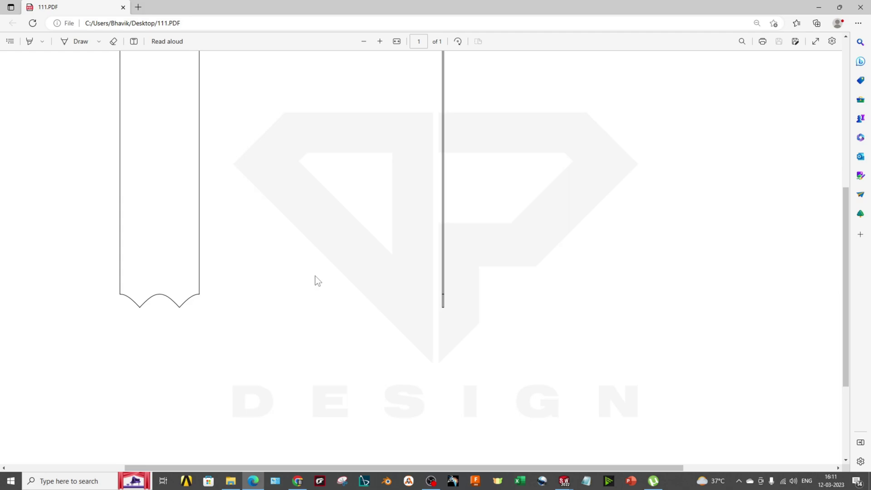
ctrl+scroll(315, 276, down, 3)
ctrl+scroll(316, 263, up, 1)
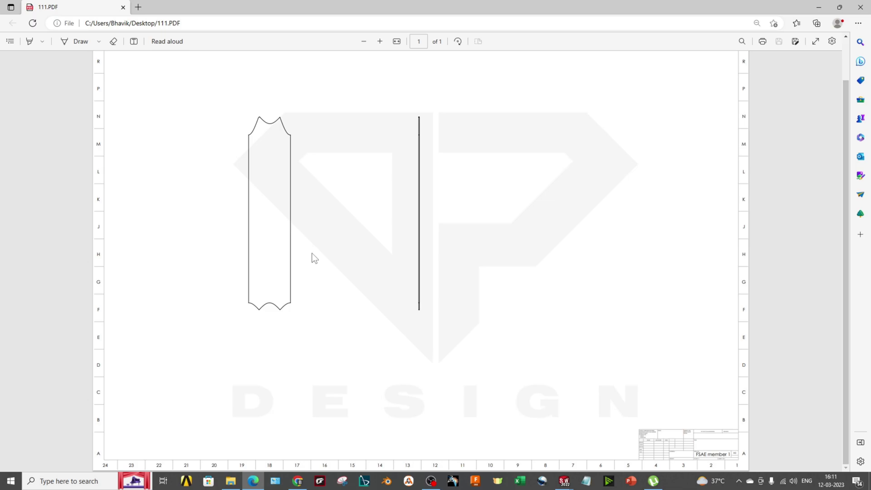
ctrl+scroll(312, 253, up, 1)
ctrl+scroll(311, 253, up, 1)
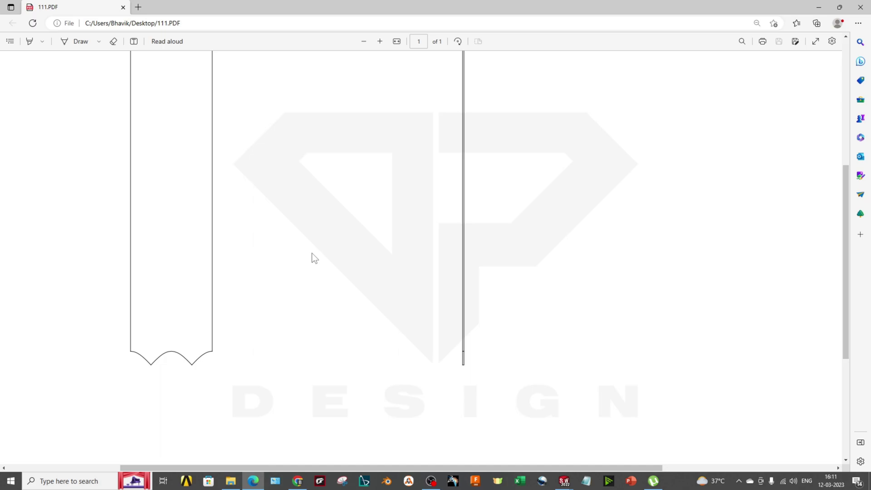
ctrl+scroll(312, 253, down, 2)
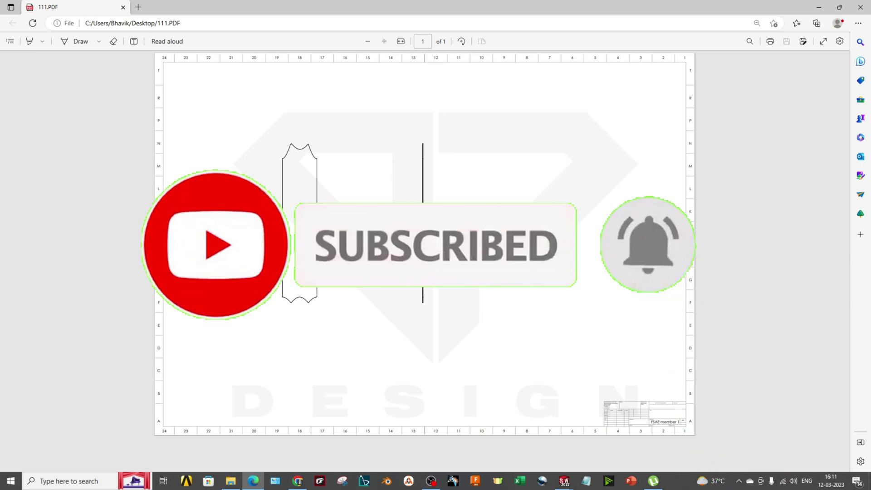
ctrl+scroll(433, 252, up, 1)
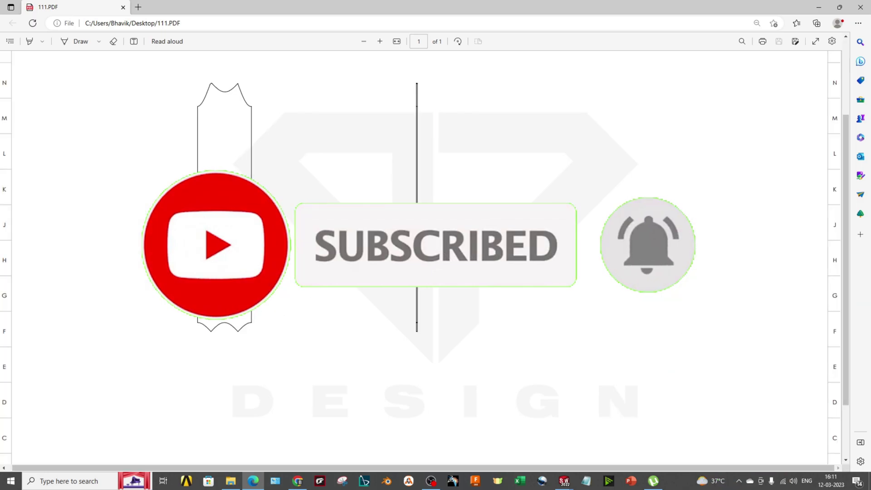